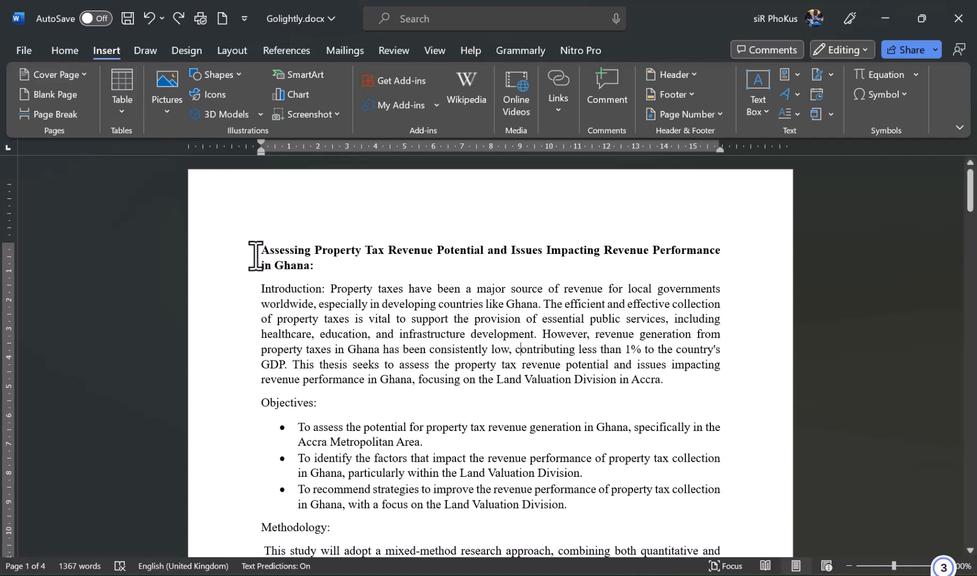
- Review the first page, selecting the Objectives: and Methodology: heading lines, then deselect
drag(256, 256, 349, 251)
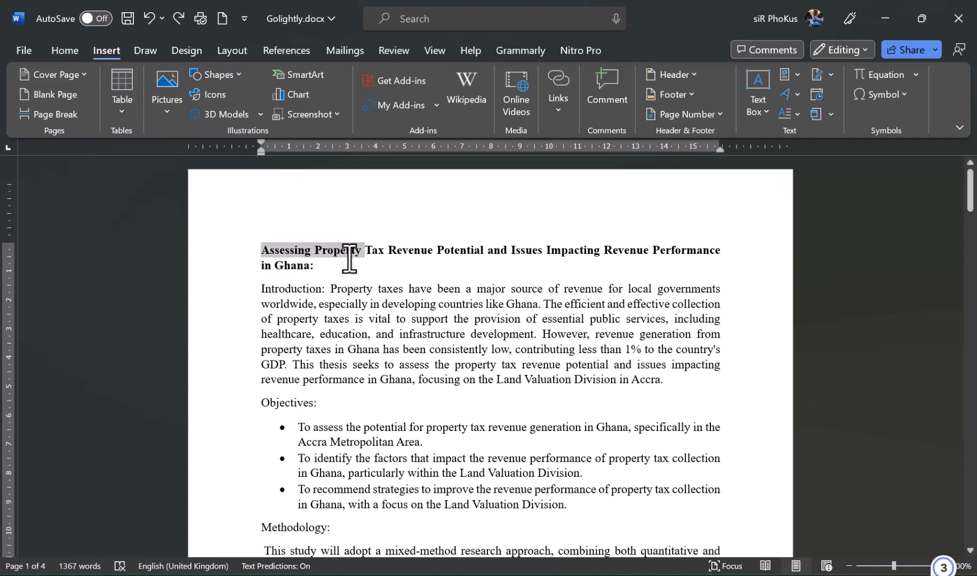
scroll(350, 259, down, 2)
triple_click(273, 284)
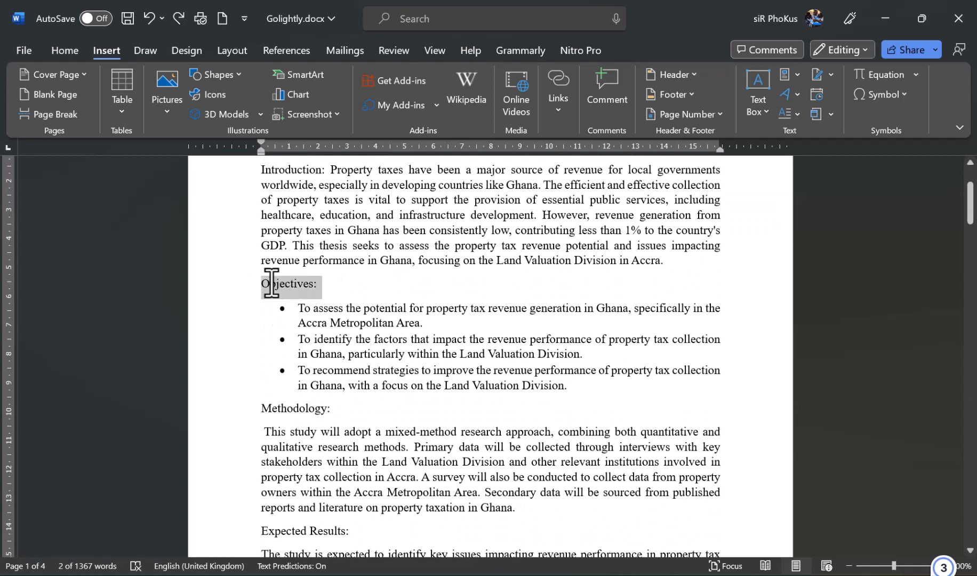
click(247, 411)
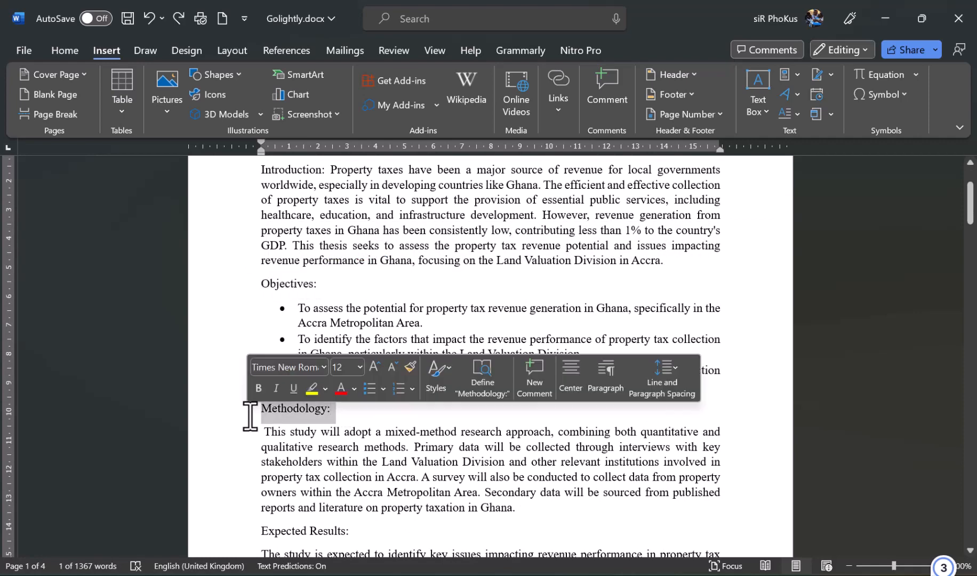
click(414, 297)
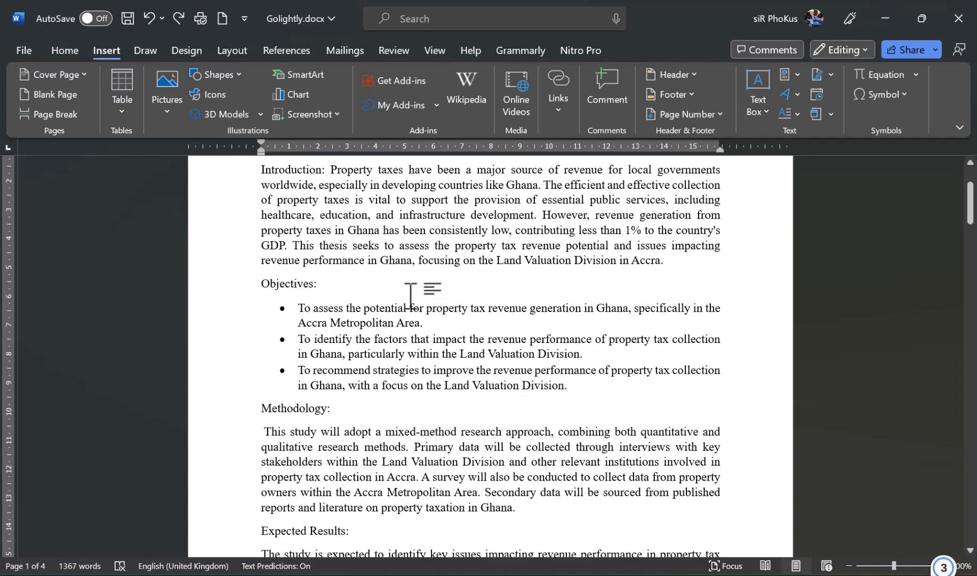
scroll(413, 296, up, 3)
scroll(413, 296, down, 5)
scroll(413, 296, down, 10)
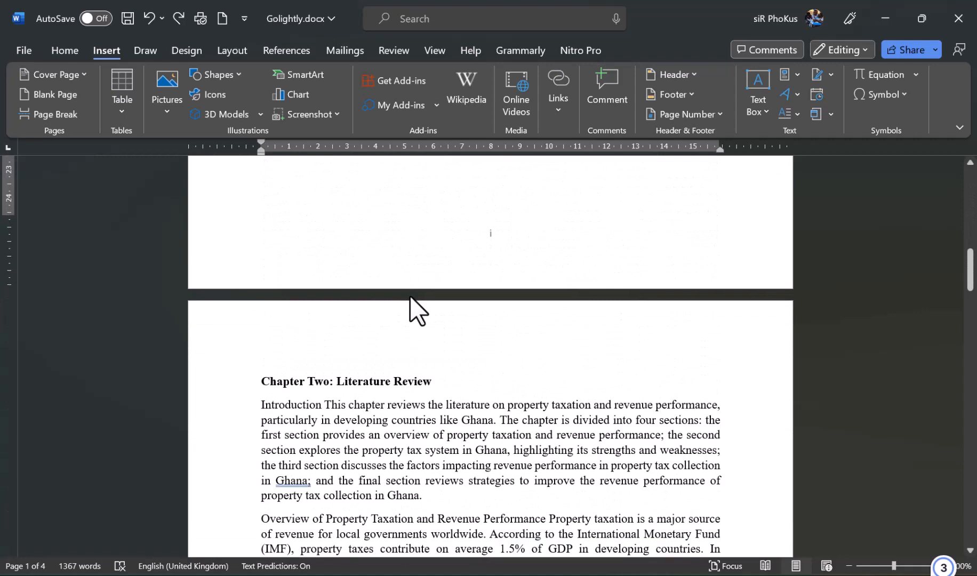
scroll(413, 296, down, 1)
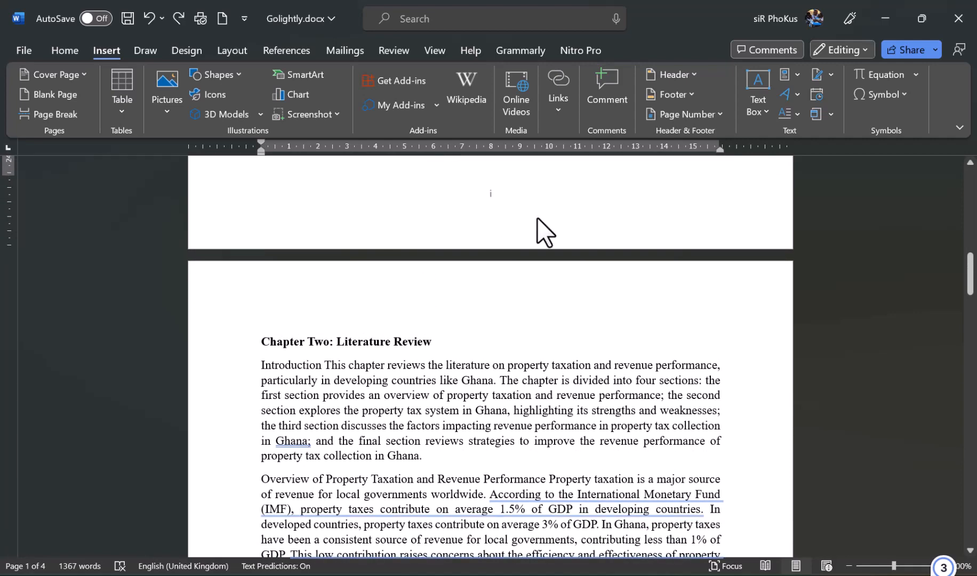
scroll(538, 219, up, 5)
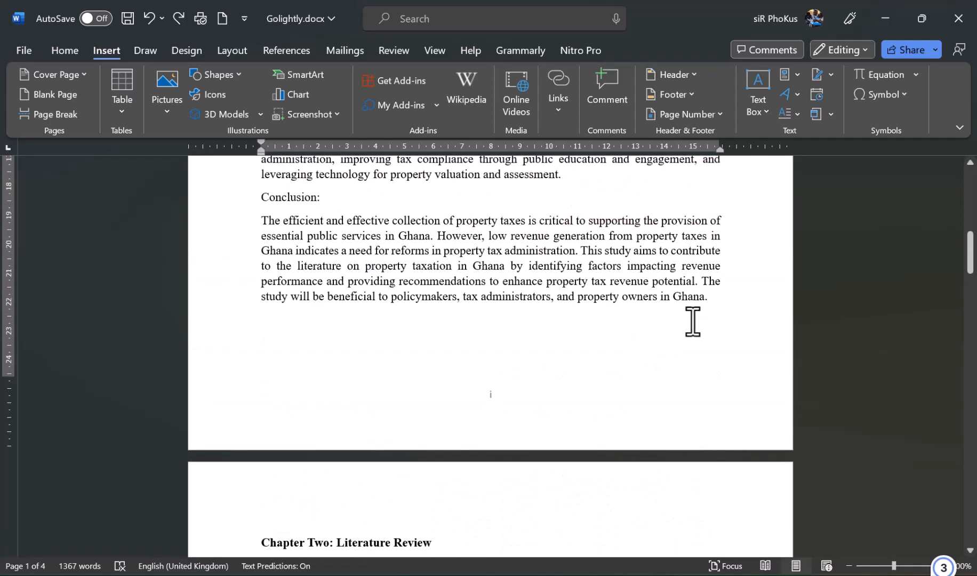
- Add two empty lines after the Conclusion paragraph so a blank page 2 follows
click(719, 304)
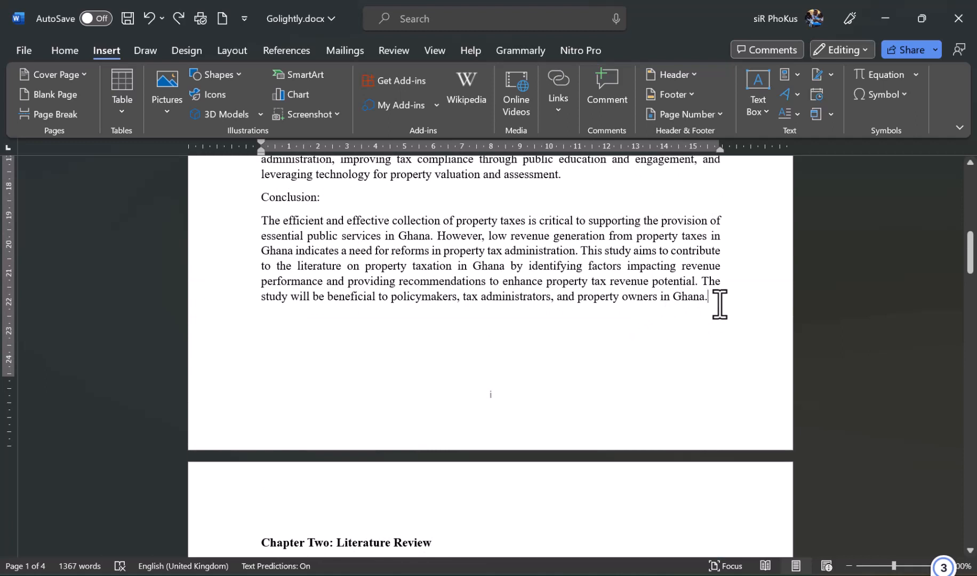
key(Return)
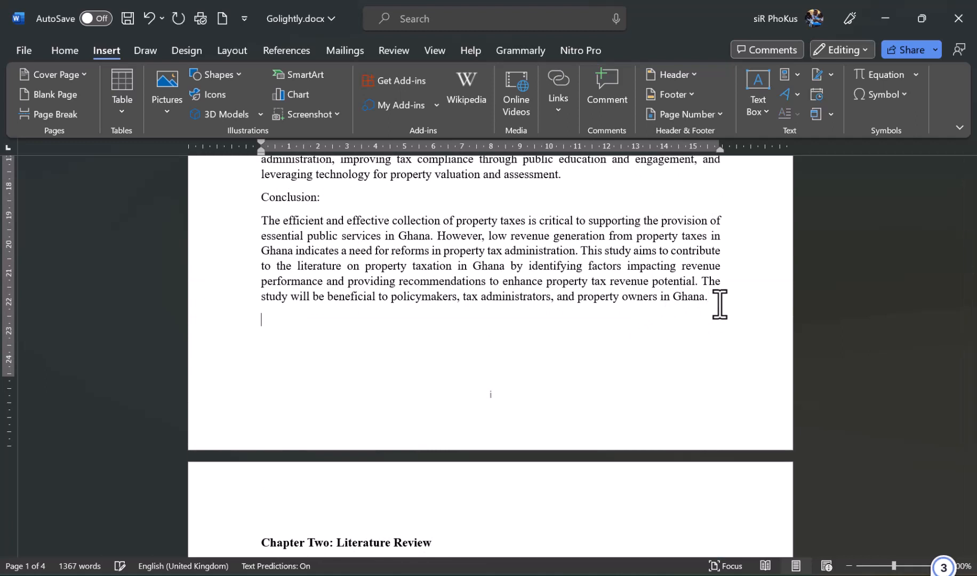
key(Return)
key(Return)
key(Return)
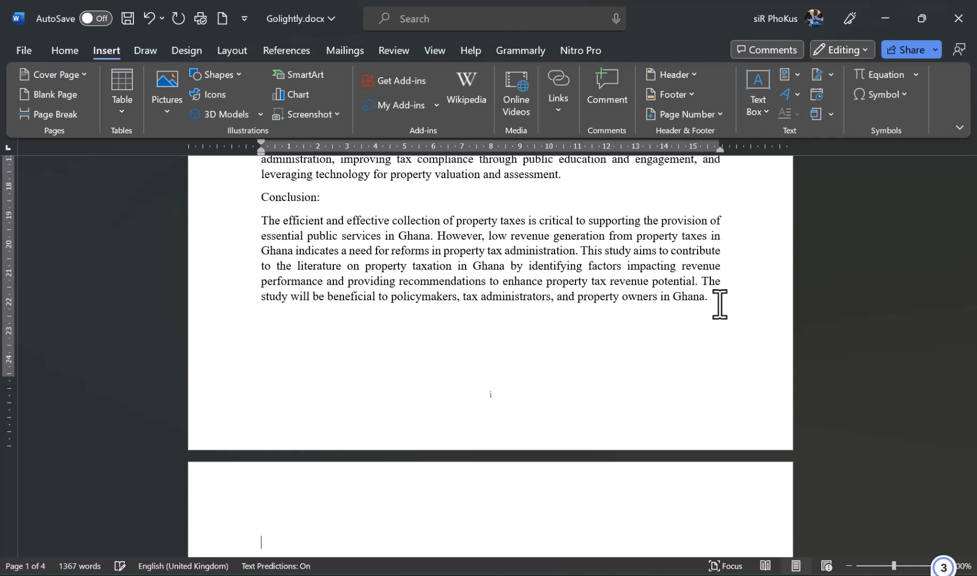
scroll(720, 304, down, 1)
scroll(719, 304, down, 3)
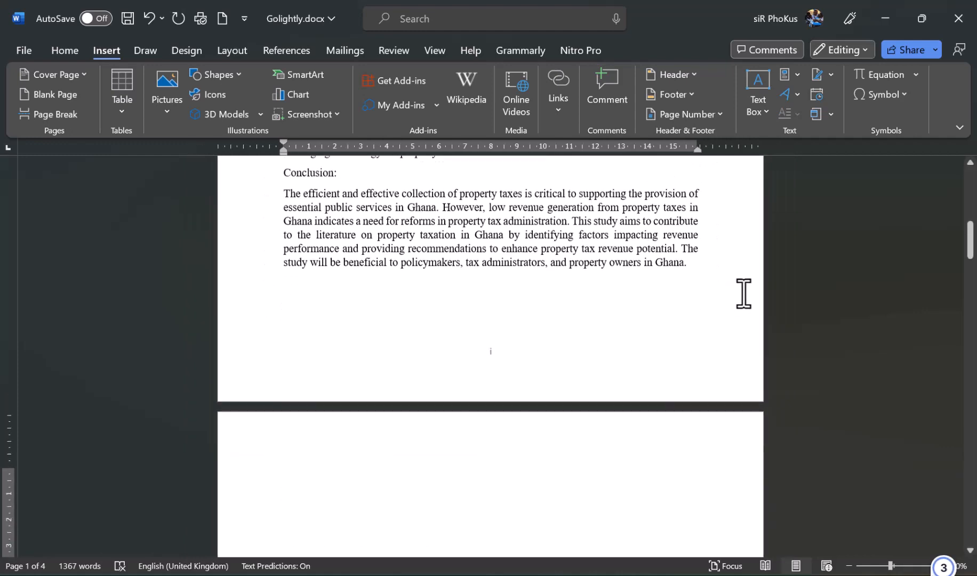
scroll(744, 294, down, 10)
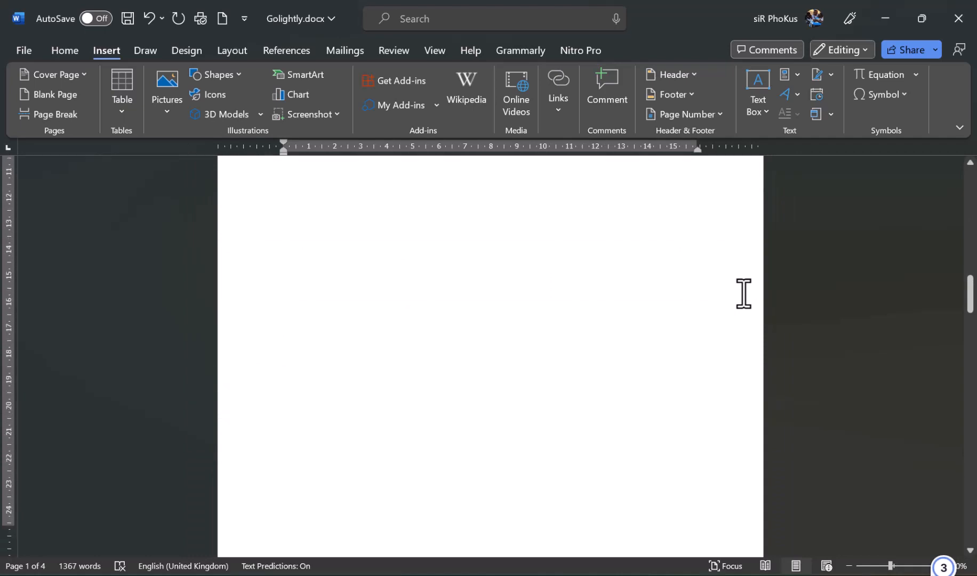
scroll(743, 293, down, 2)
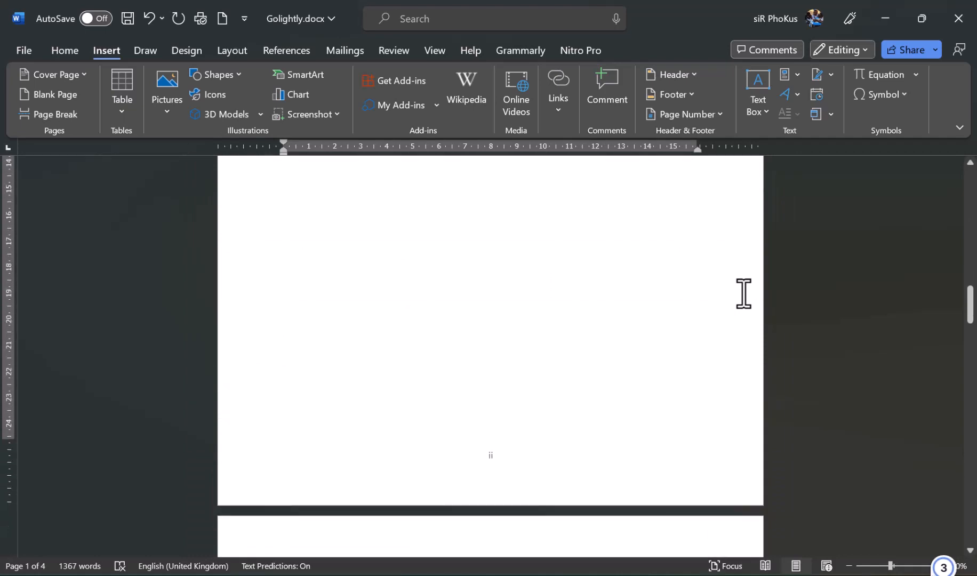
scroll(744, 293, up, 20)
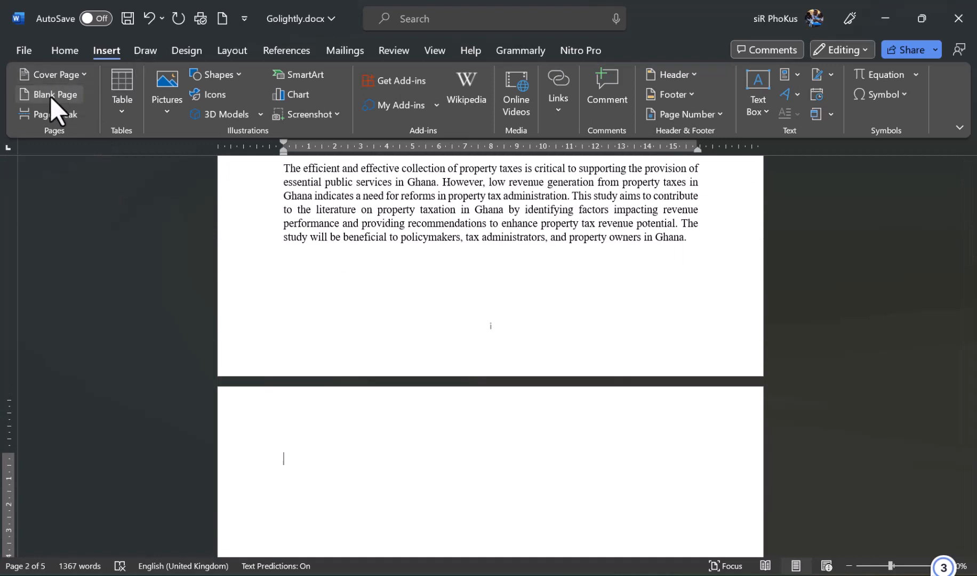
scroll(544, 327, down, 5)
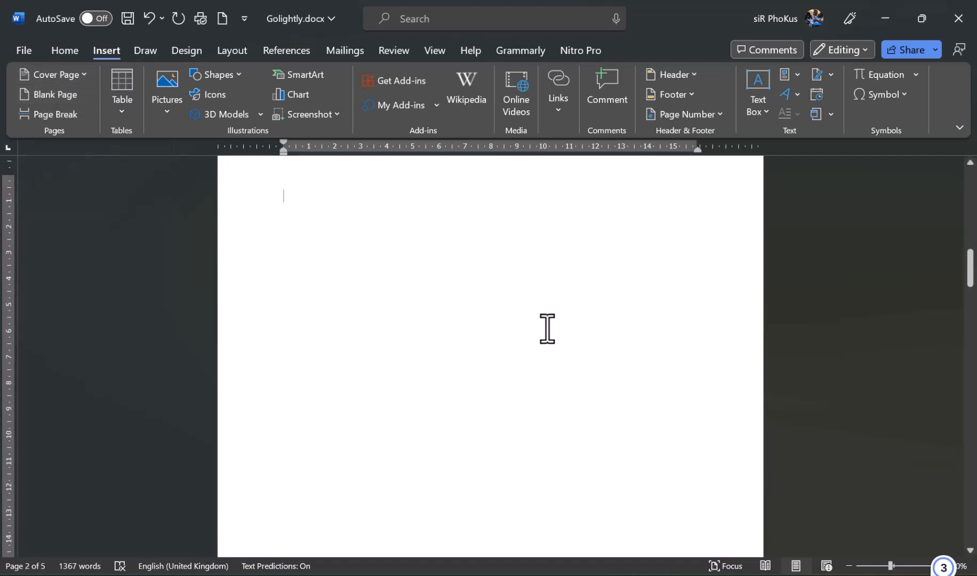
scroll(547, 328, down, 2)
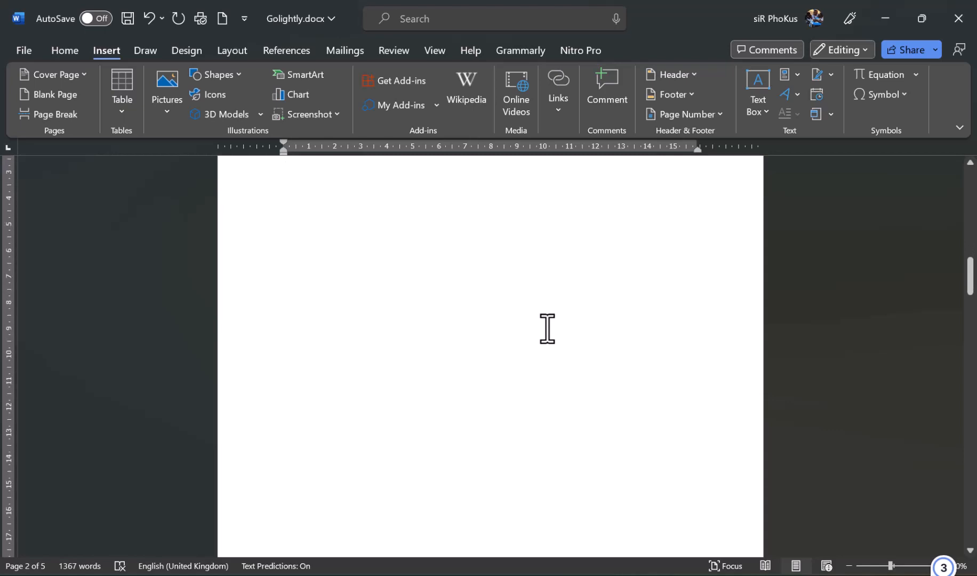
scroll(547, 328, down, 4)
scroll(548, 328, up, 4)
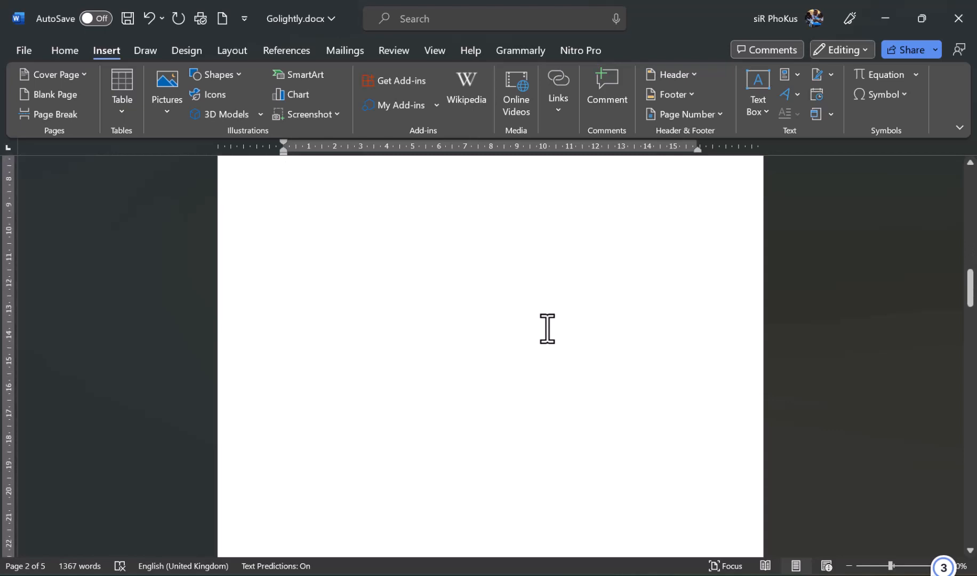
scroll(548, 328, up, 3)
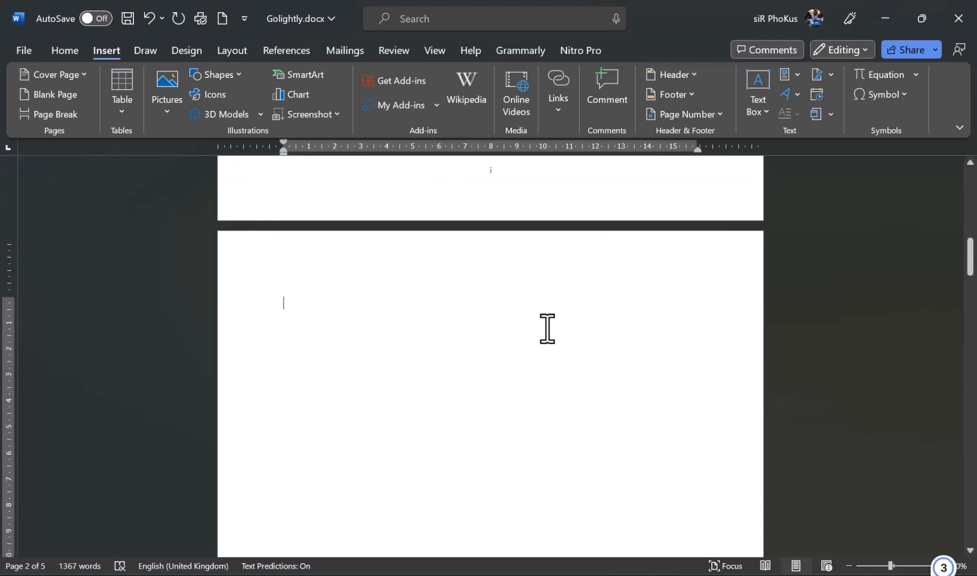
scroll(547, 328, up, 15)
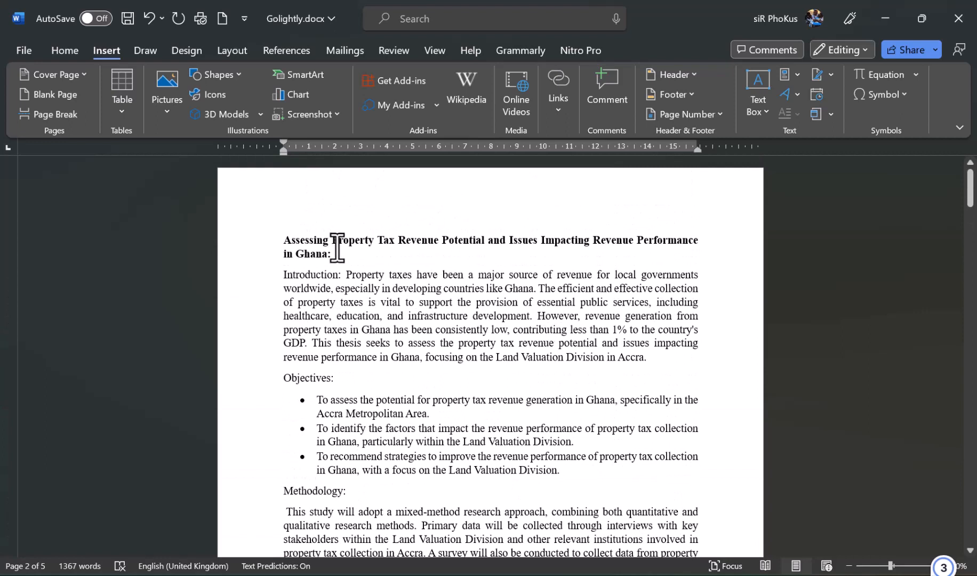
- Apply the Heading 1 style to the two-line thesis title
drag(338, 257, 284, 241)
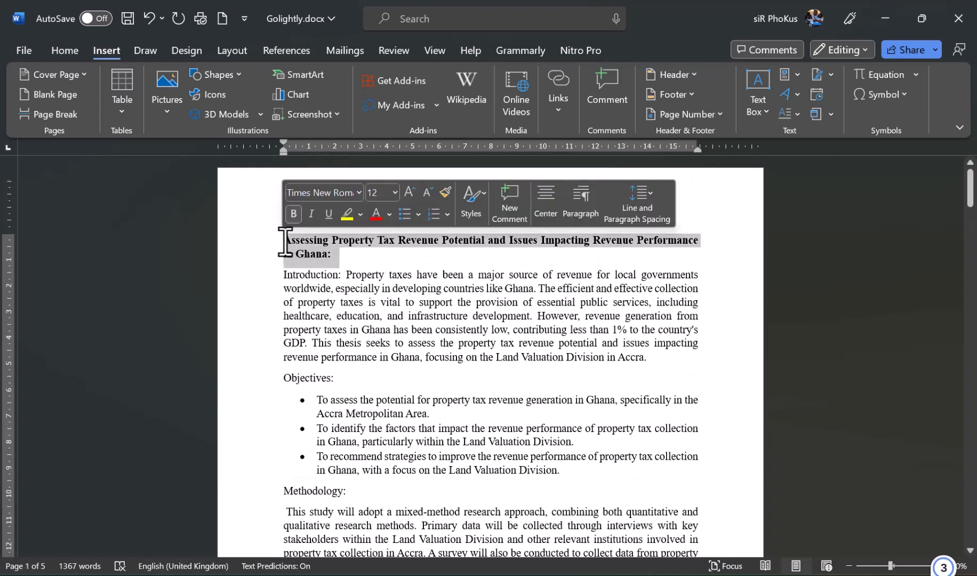
click(70, 47)
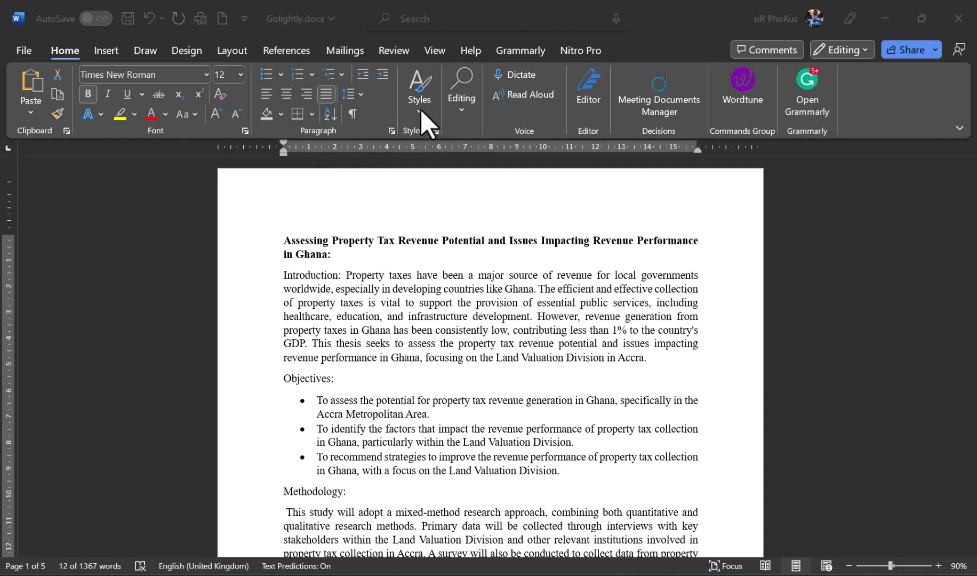
double_click(337, 260)
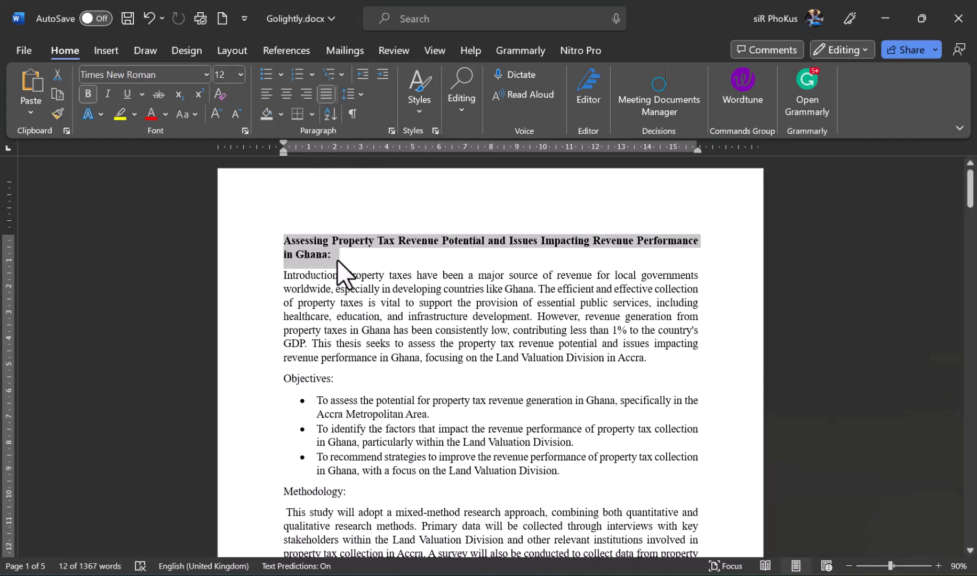
drag(337, 260, 286, 239)
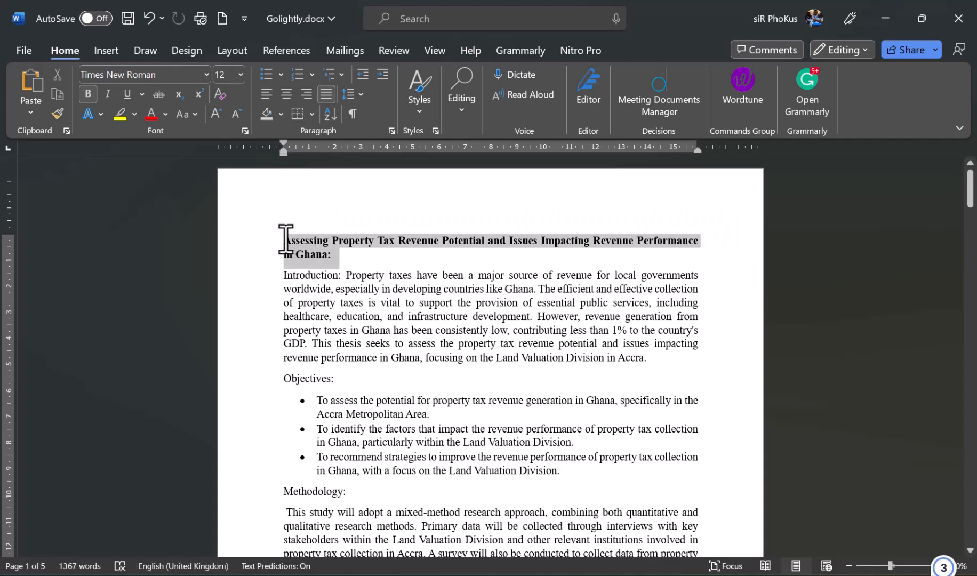
click(416, 112)
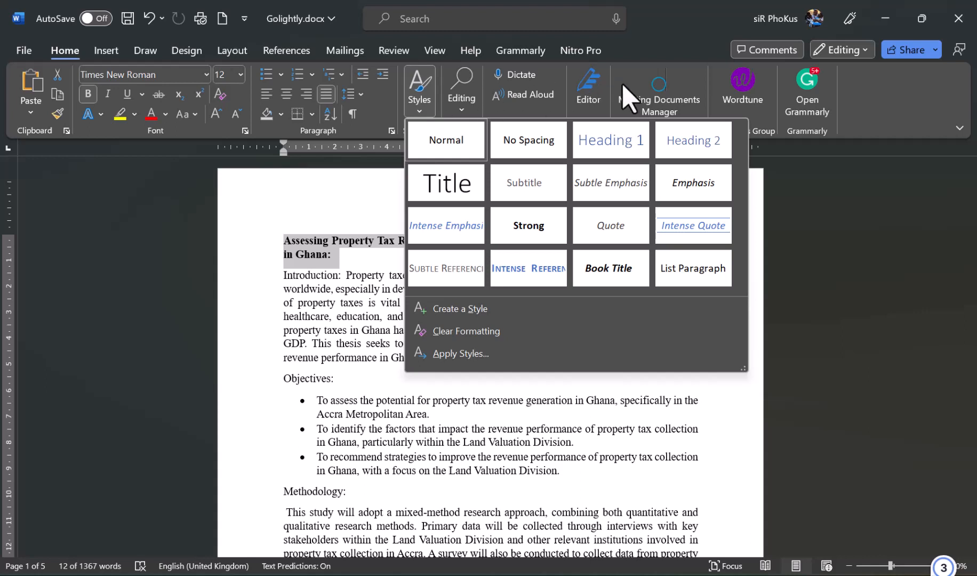
click(615, 138)
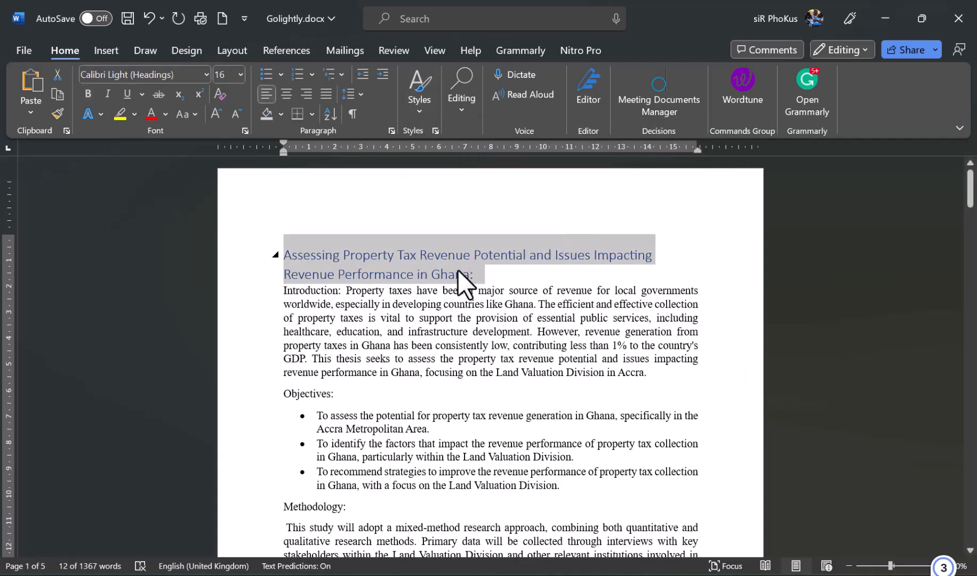
click(414, 111)
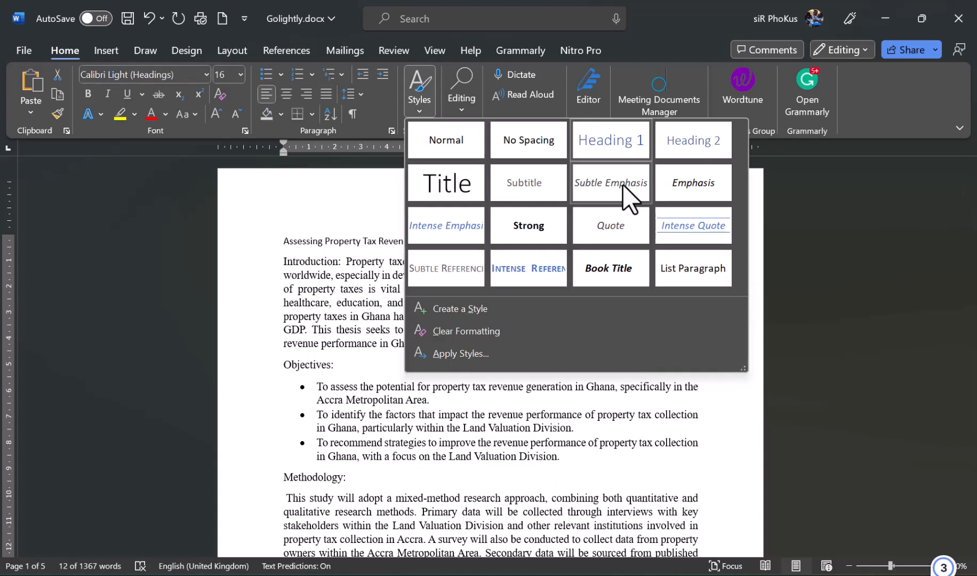
right_click(642, 130)
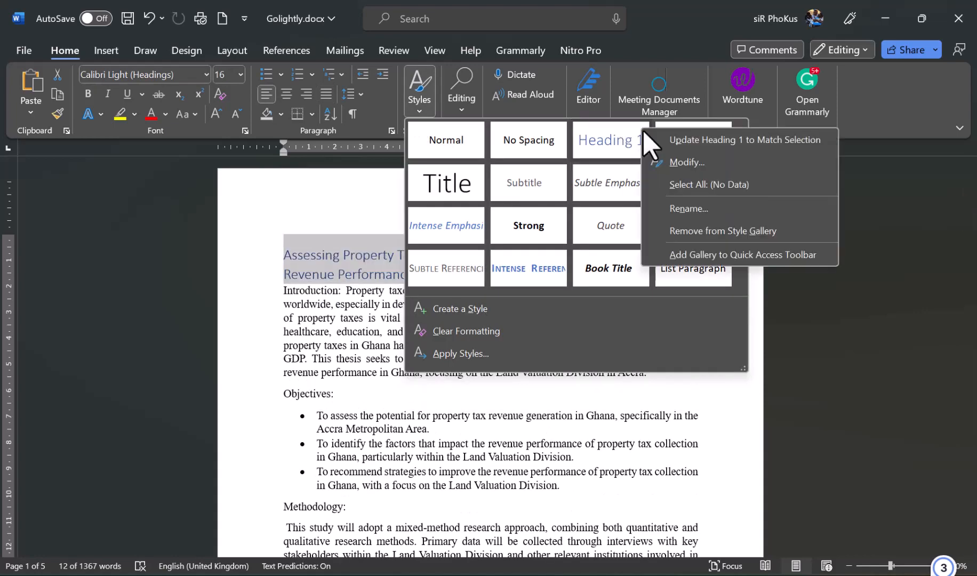
- Modify Heading 1 to Times New Roman 14 pt, Automatic colour, updating automatically
click(671, 157)
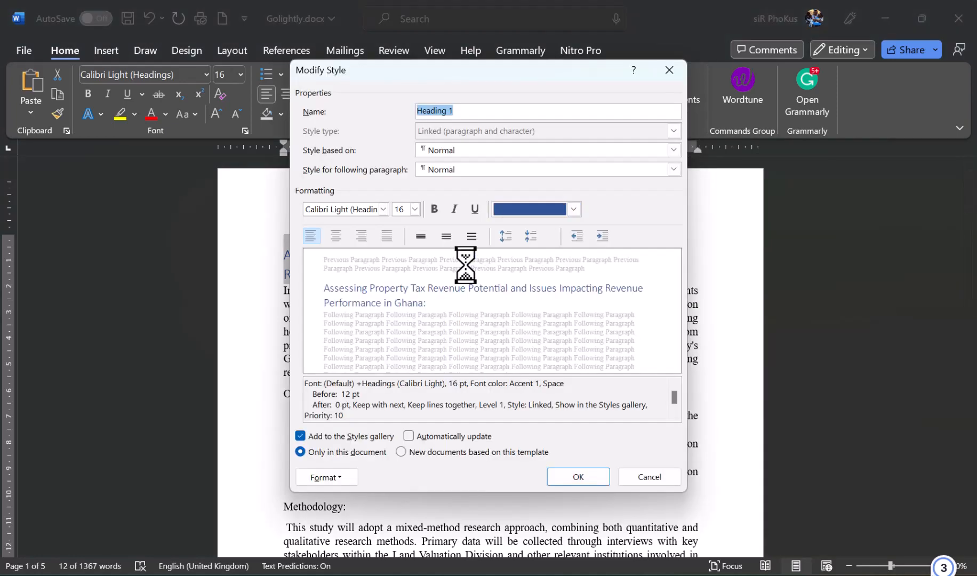
click(572, 209)
click(517, 226)
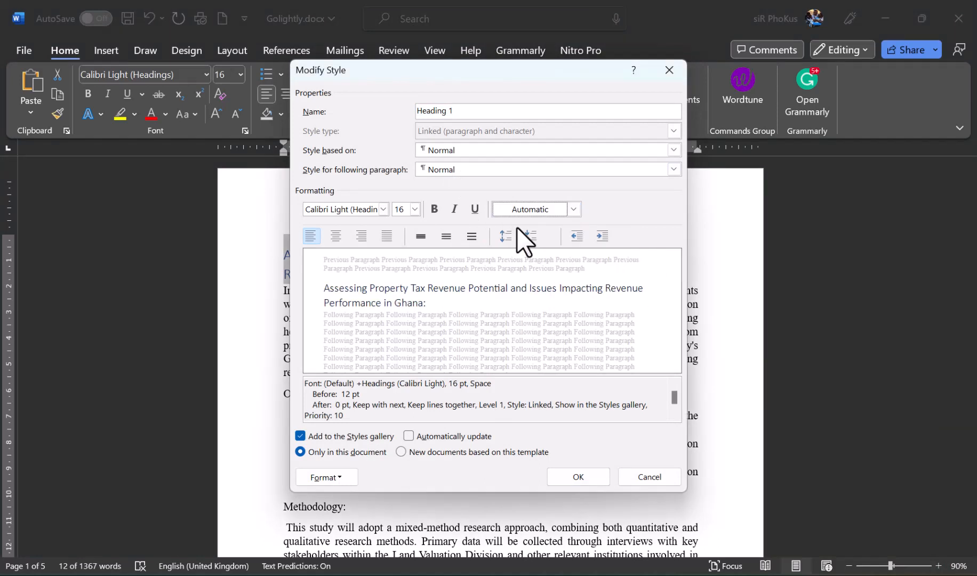
click(383, 210)
click(361, 280)
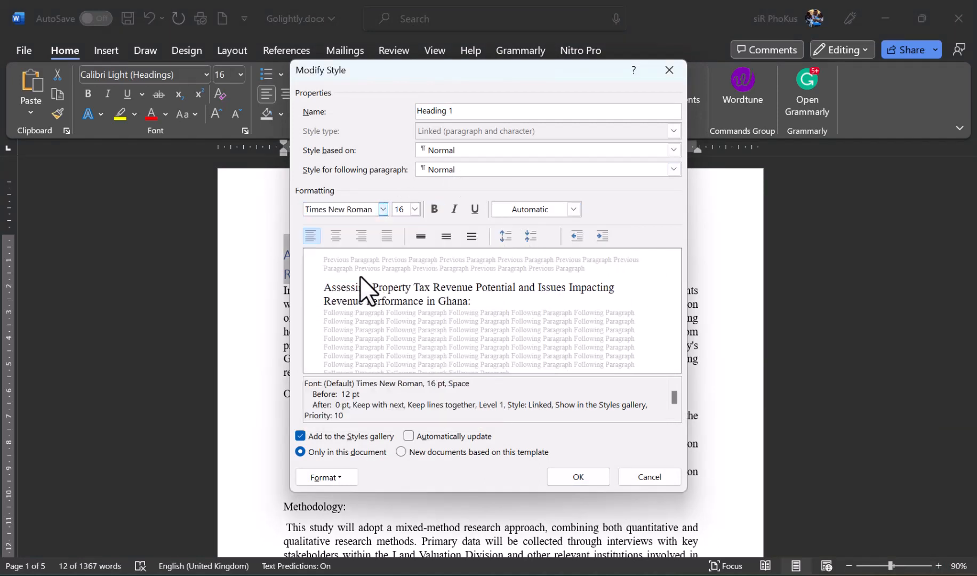
click(415, 209)
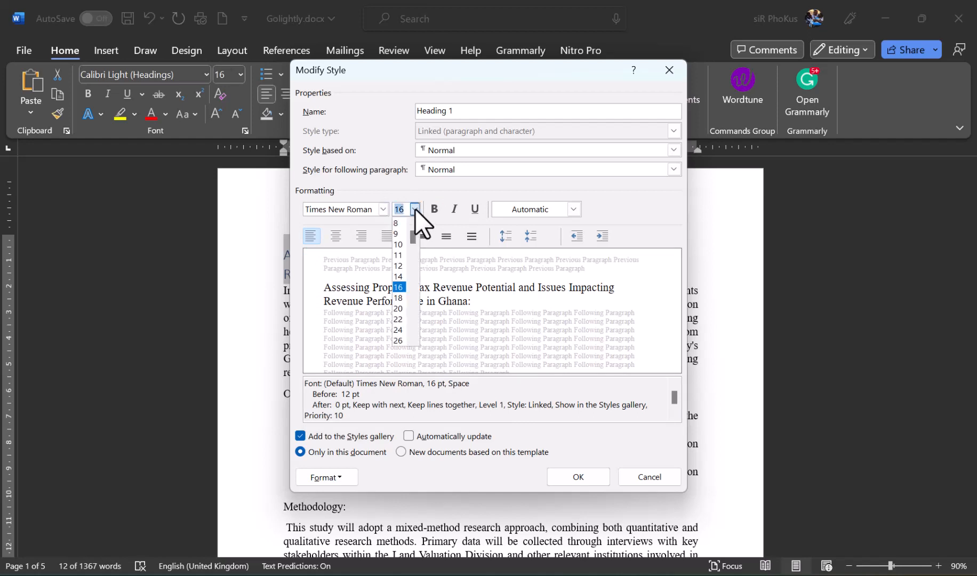
click(398, 275)
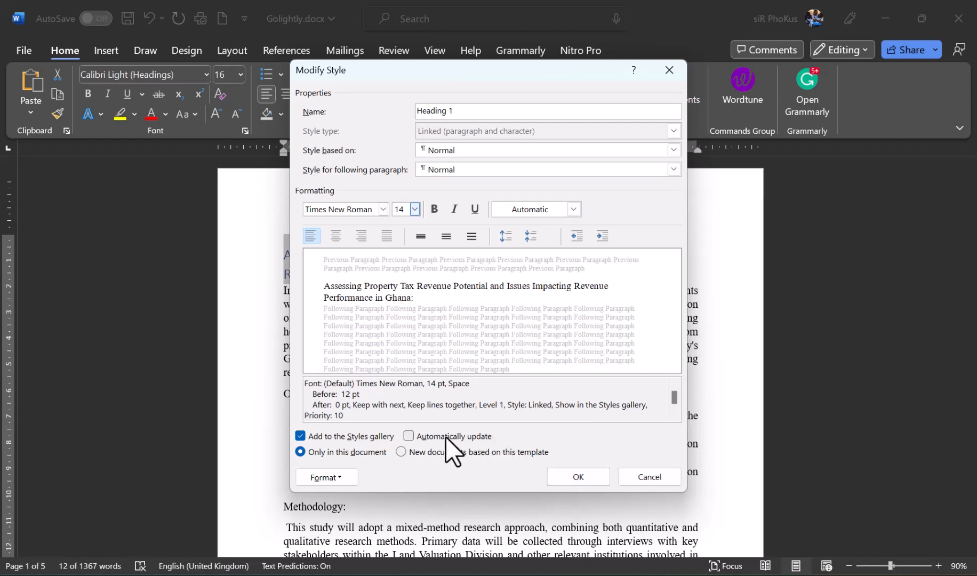
click(413, 435)
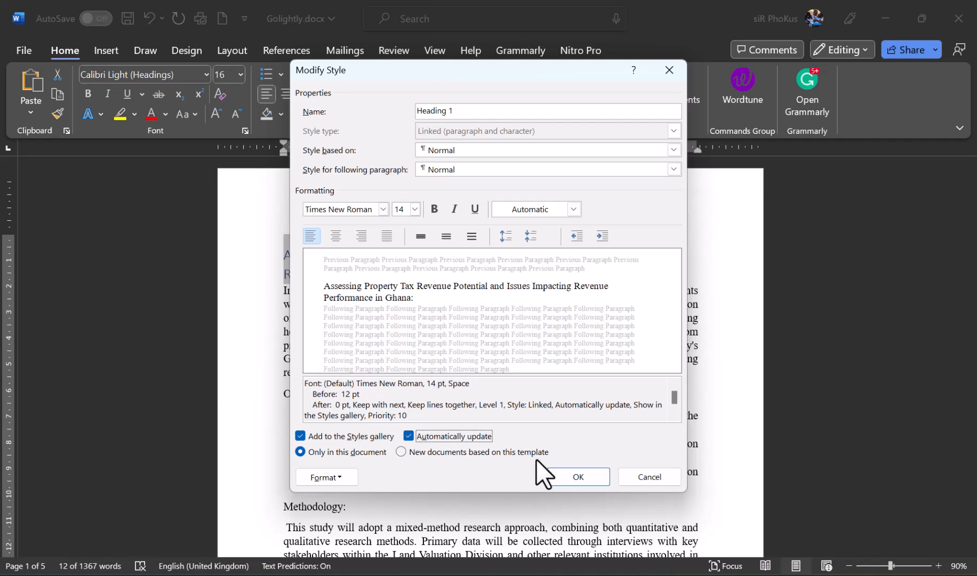
click(577, 476)
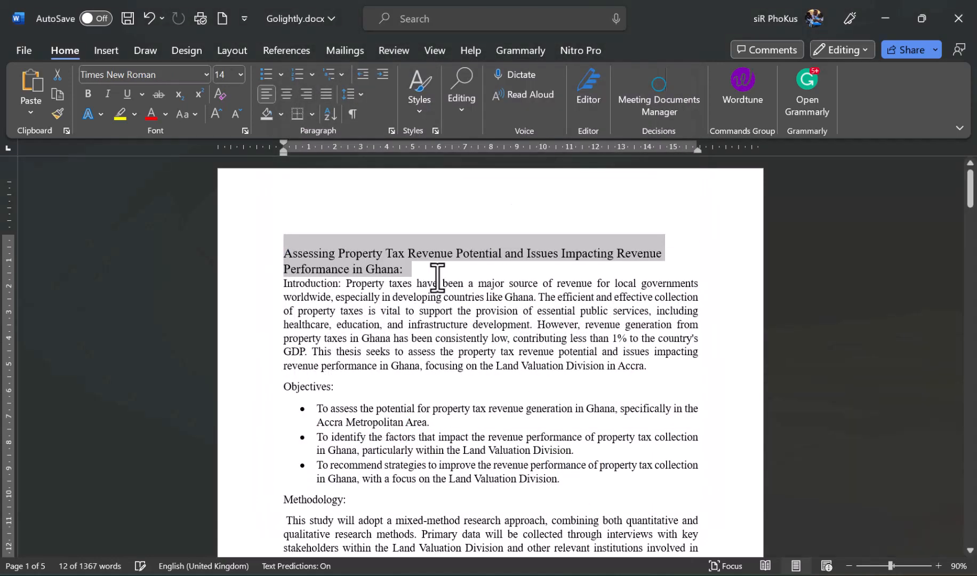
- Add an empty line after the thesis title heading
click(418, 265)
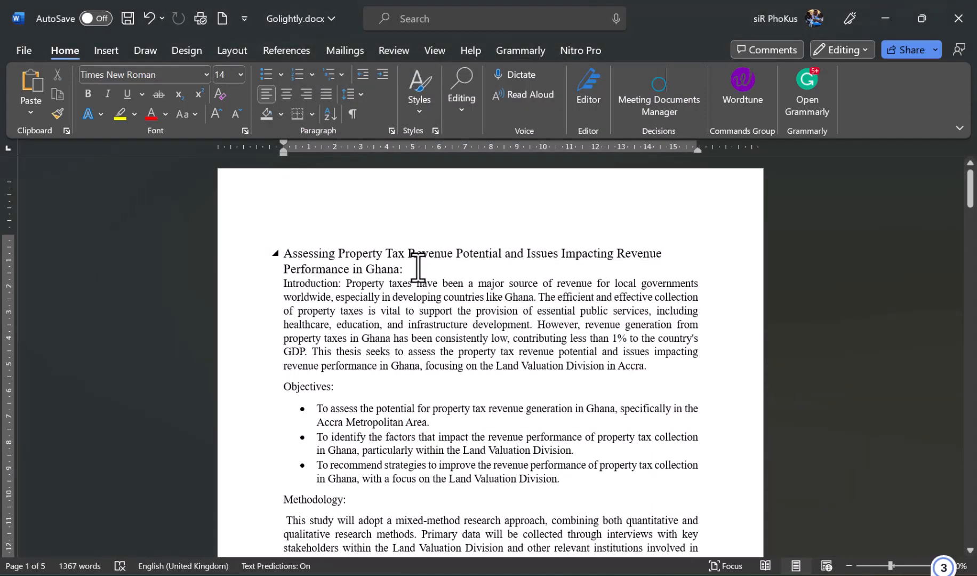
key(Return)
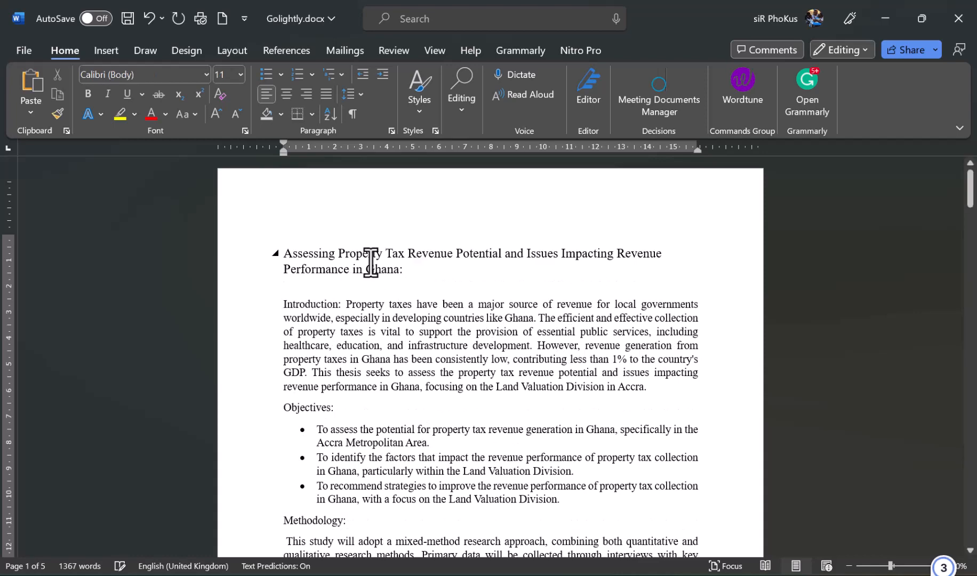
scroll(433, 312, down, 1)
scroll(433, 312, down, 3)
scroll(433, 312, up, 3)
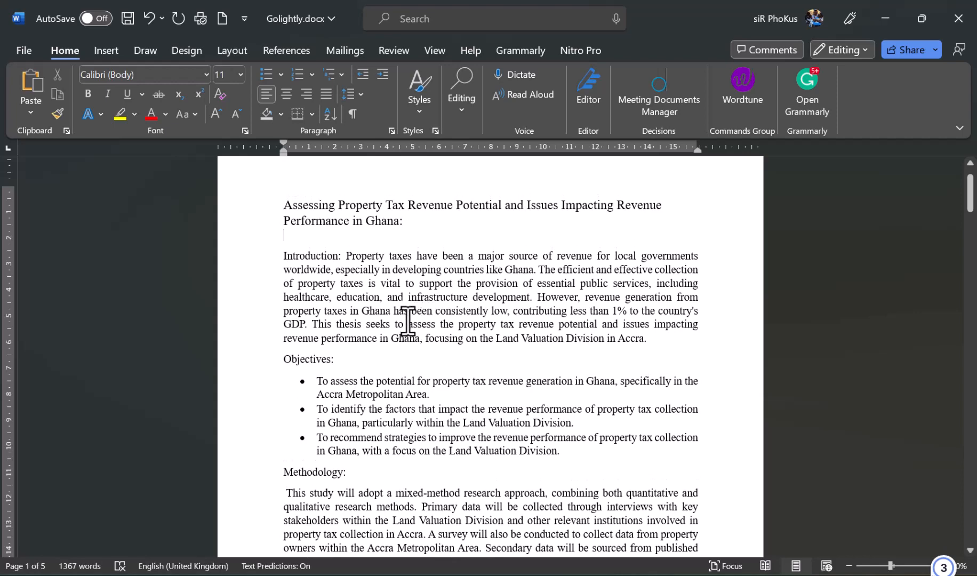
- Apply the Heading 2 style to the Objectives: heading
drag(344, 358, 291, 360)
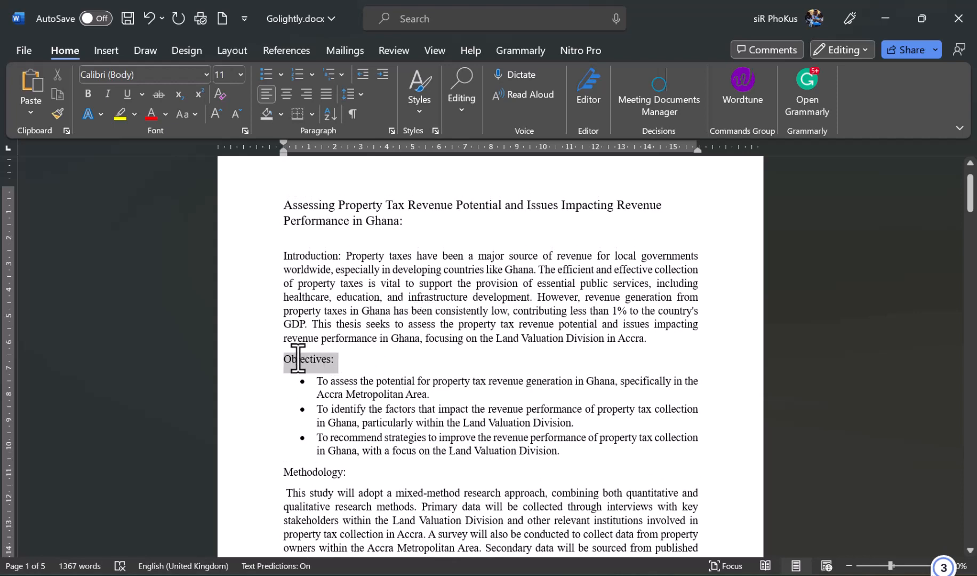
click(417, 110)
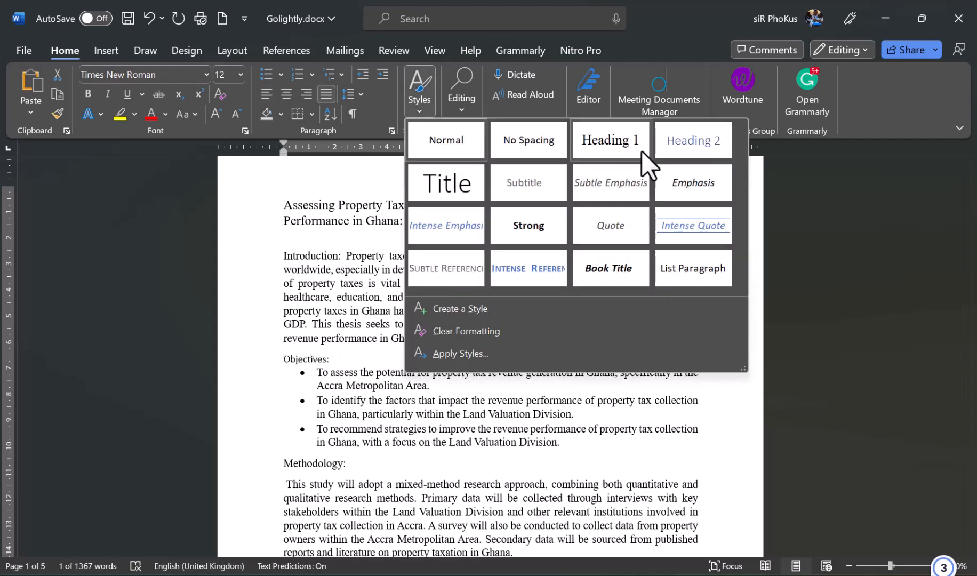
click(671, 135)
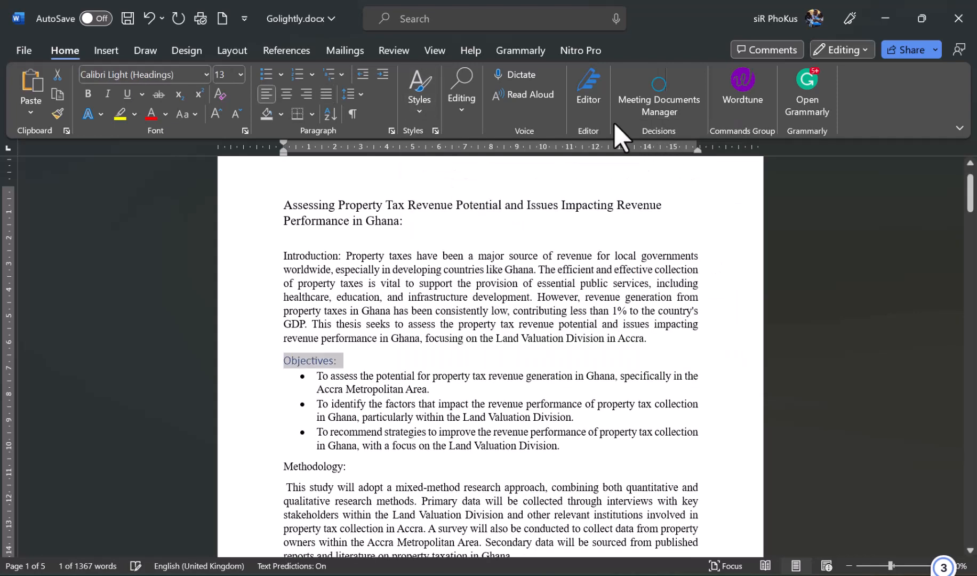
click(429, 112)
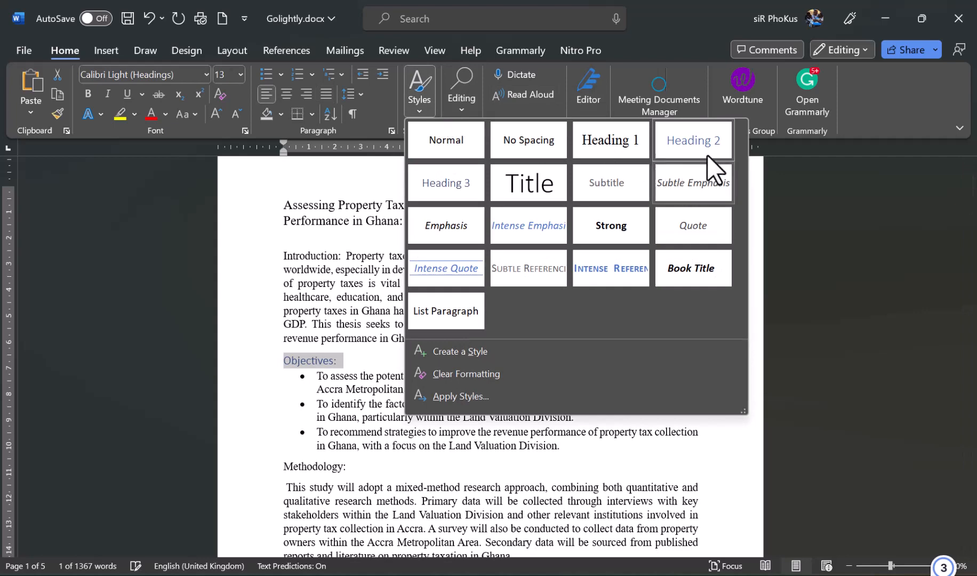
right_click(686, 136)
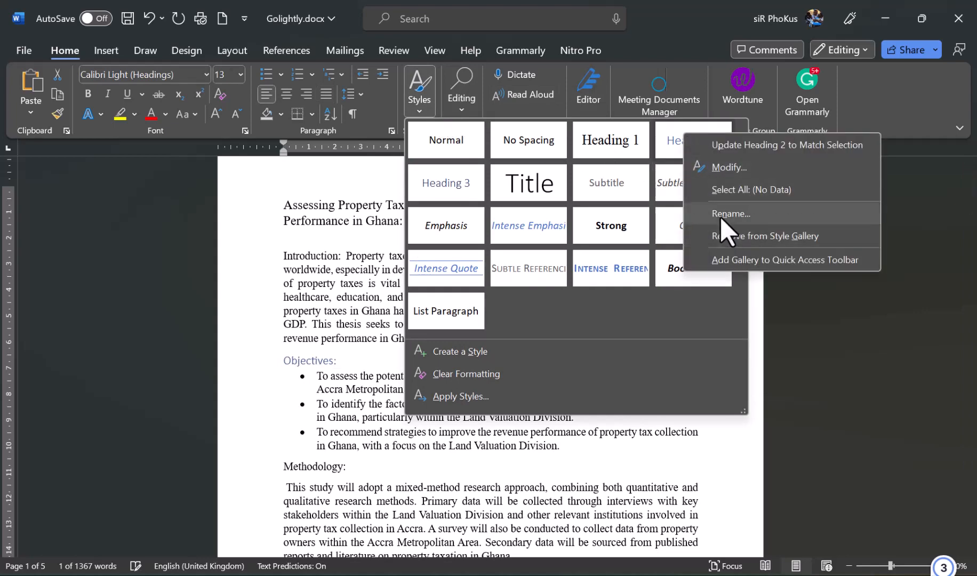
- Modify Heading 2 to Automatic-colour Times New Roman, set to update automatically
click(717, 167)
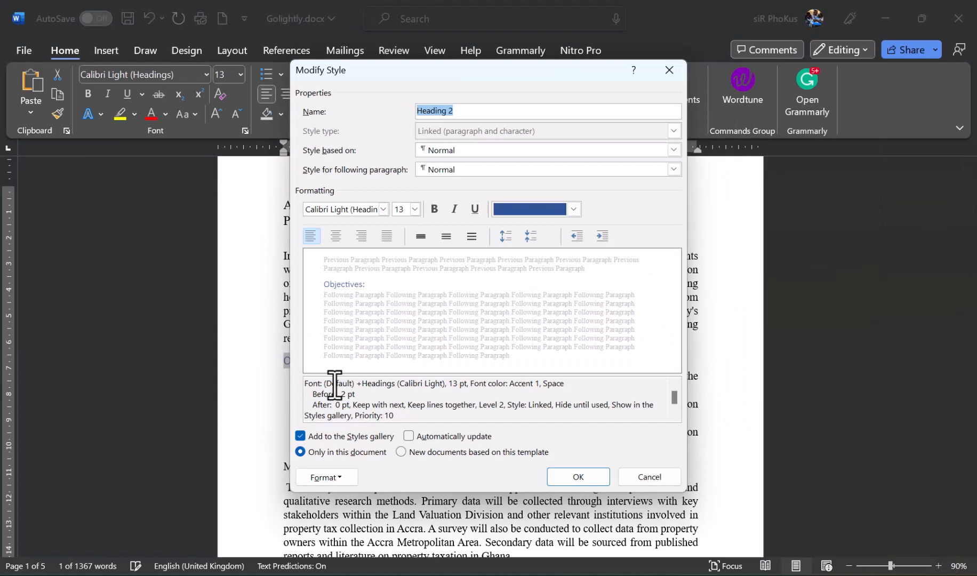
click(537, 205)
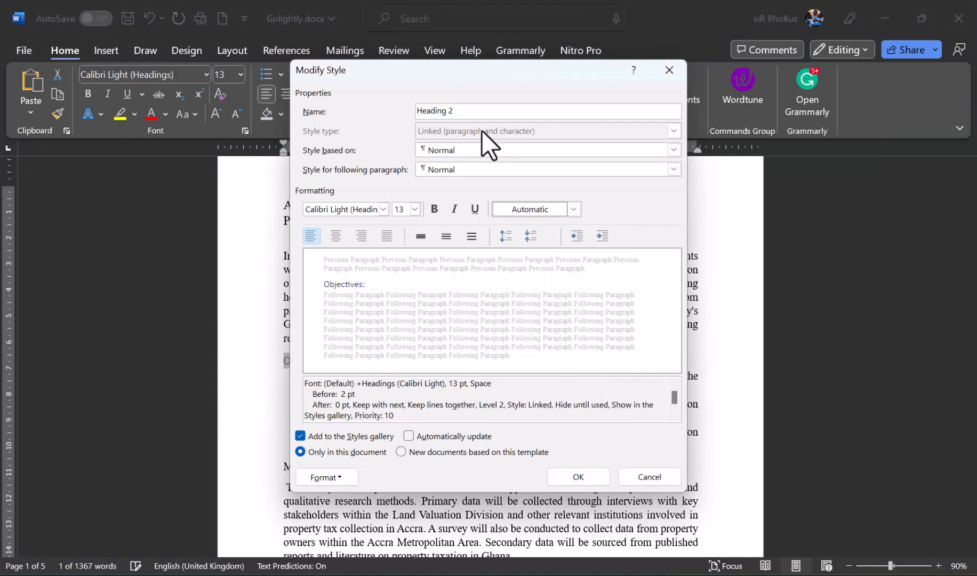
click(385, 206)
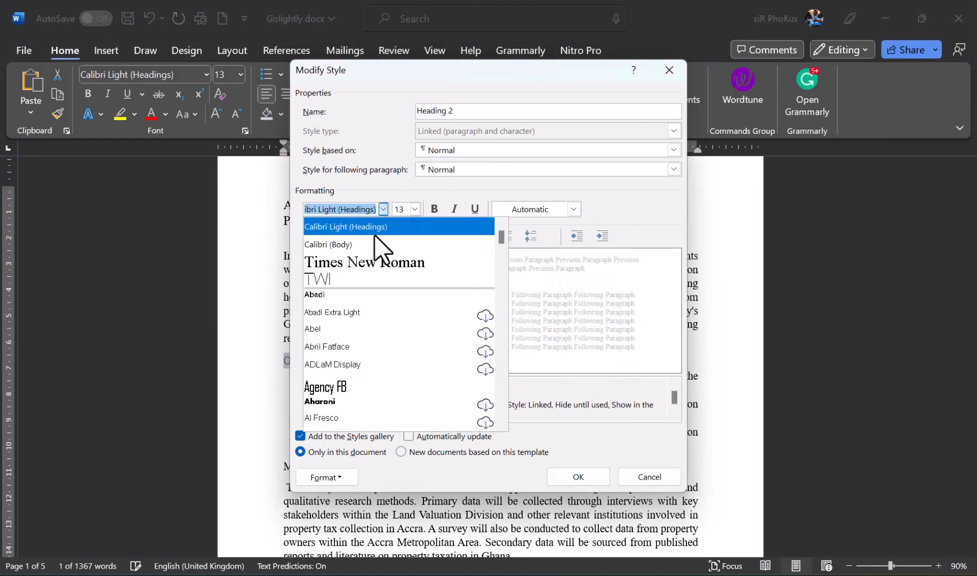
click(367, 260)
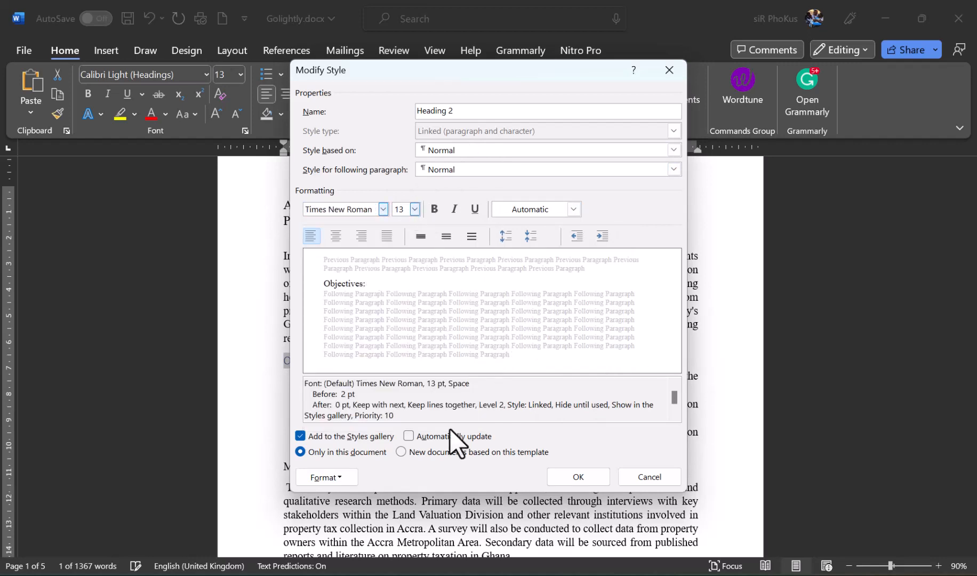
click(411, 432)
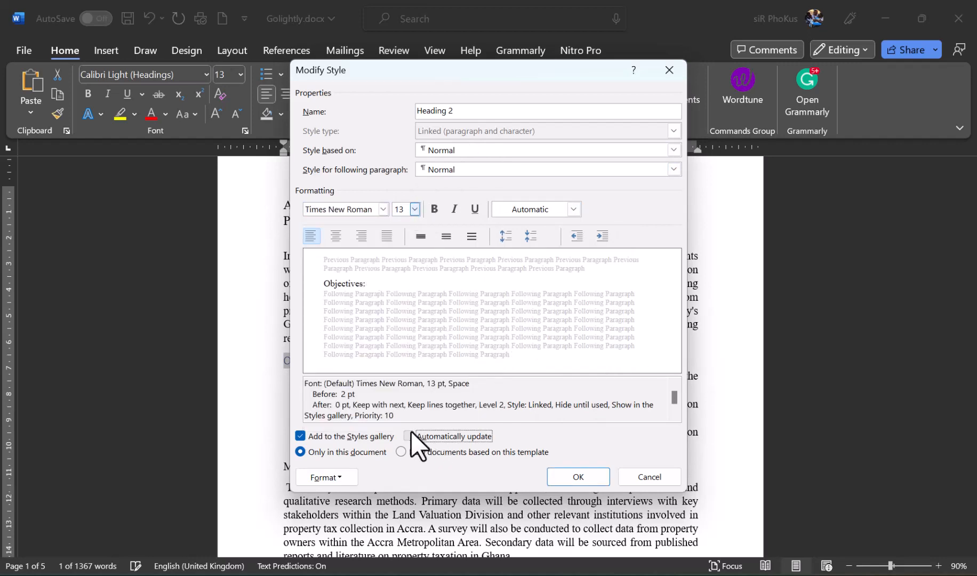
click(572, 476)
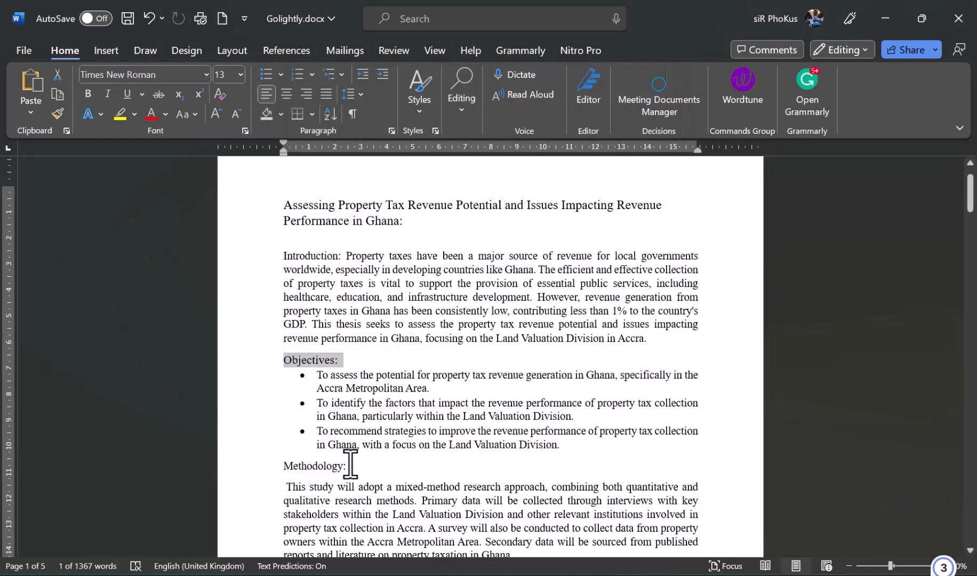
- Apply Heading 2 to Methodology: and add an empty line after it
triple_click(329, 465)
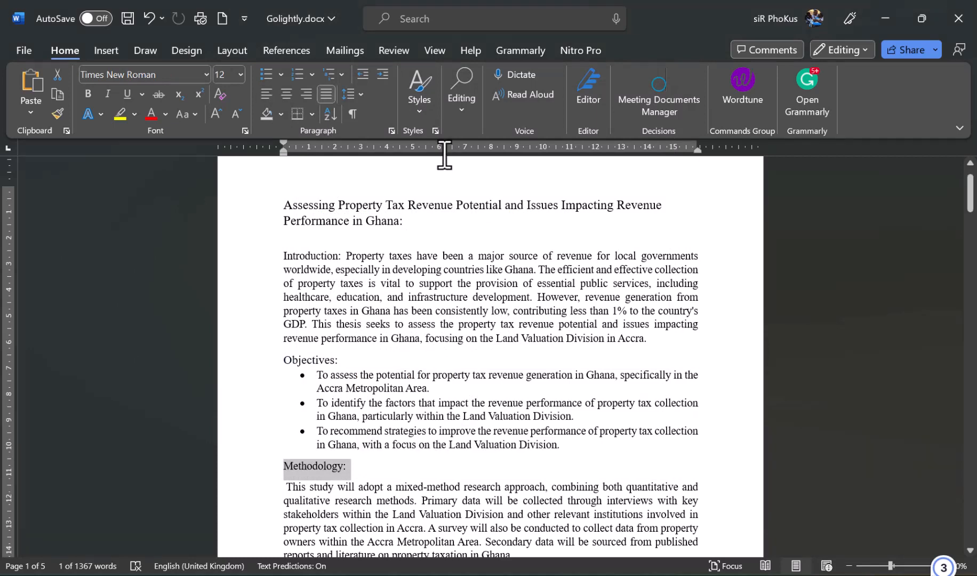
click(418, 110)
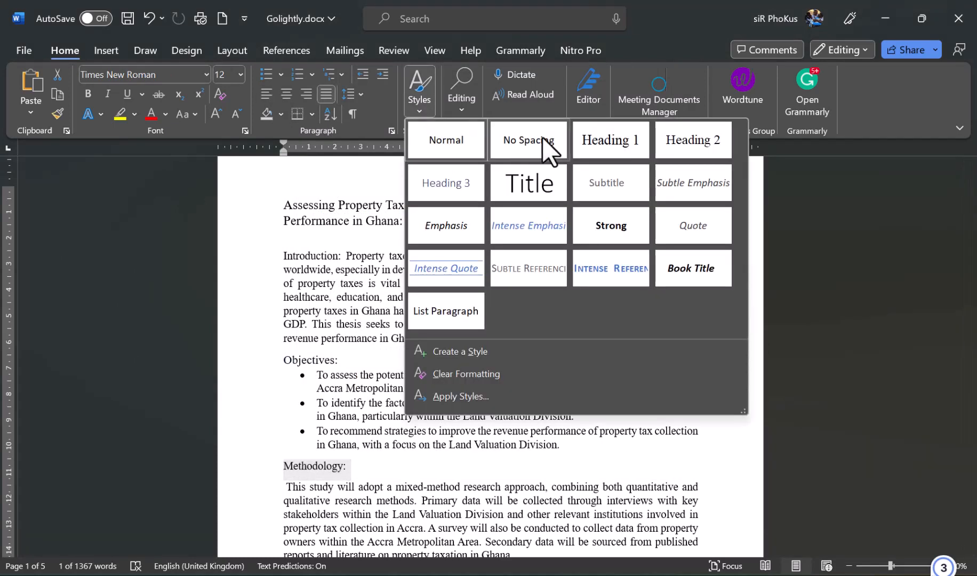
click(688, 138)
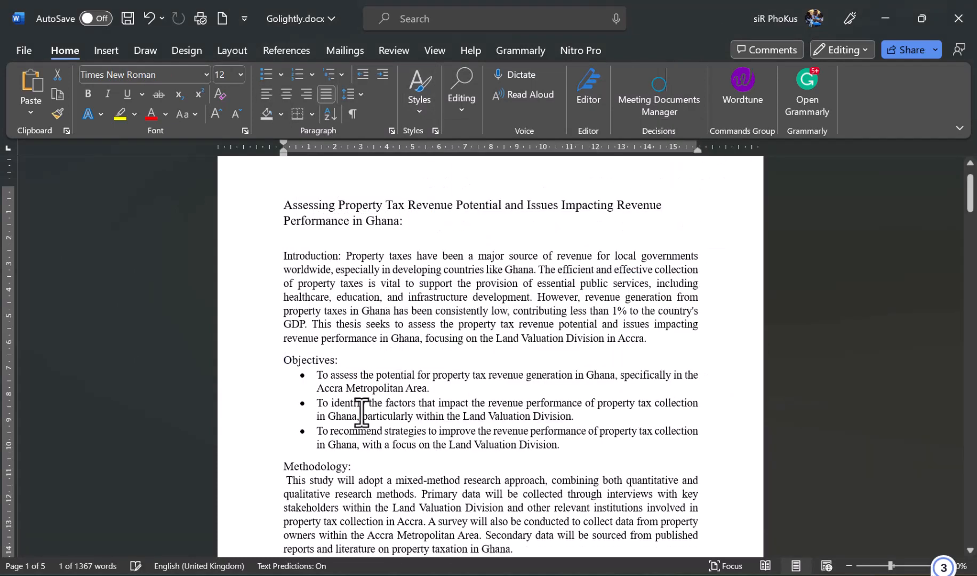
click(356, 471)
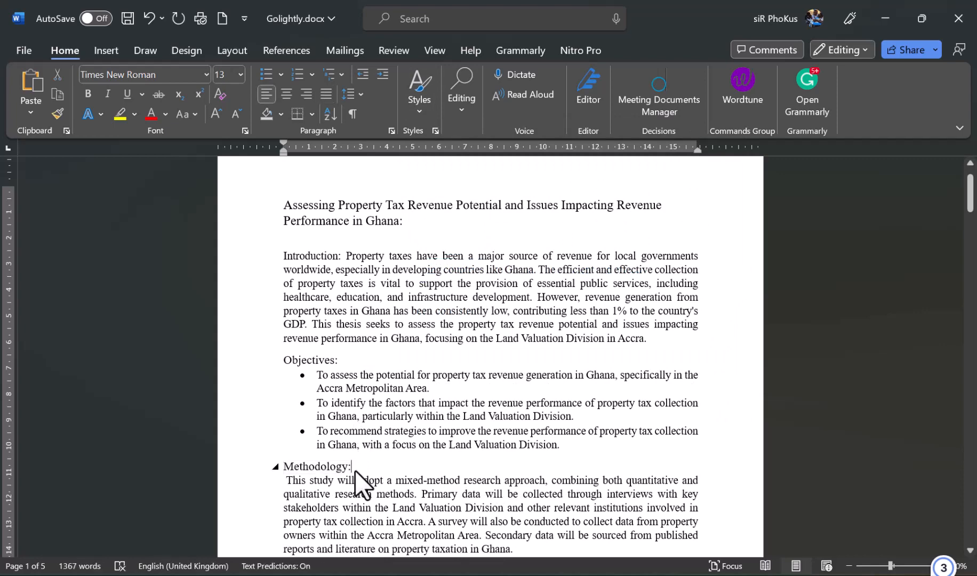
key(Return)
scroll(355, 471, down, 8)
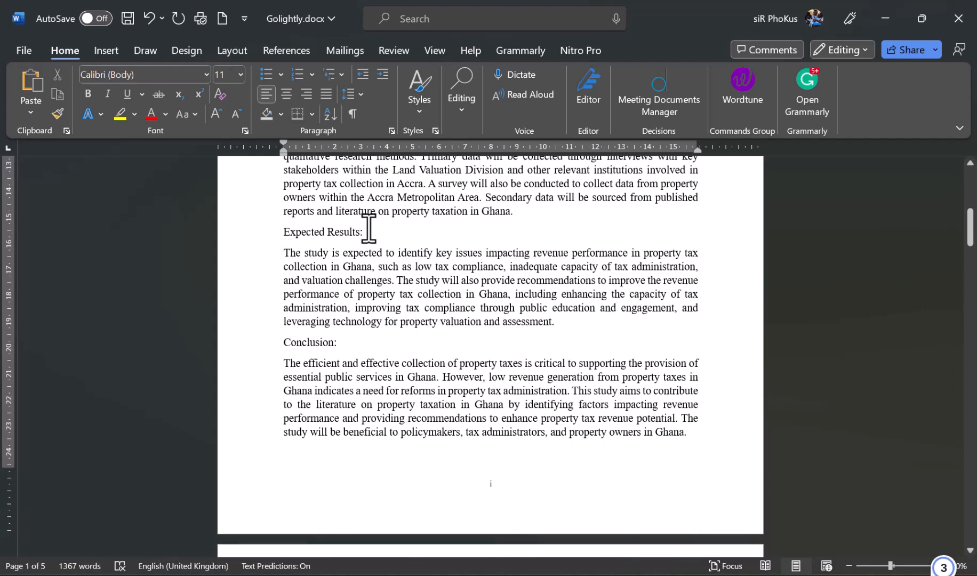
- Apply Heading 2 to the Expected Results: and Conclusion: headings
drag(367, 232, 272, 230)
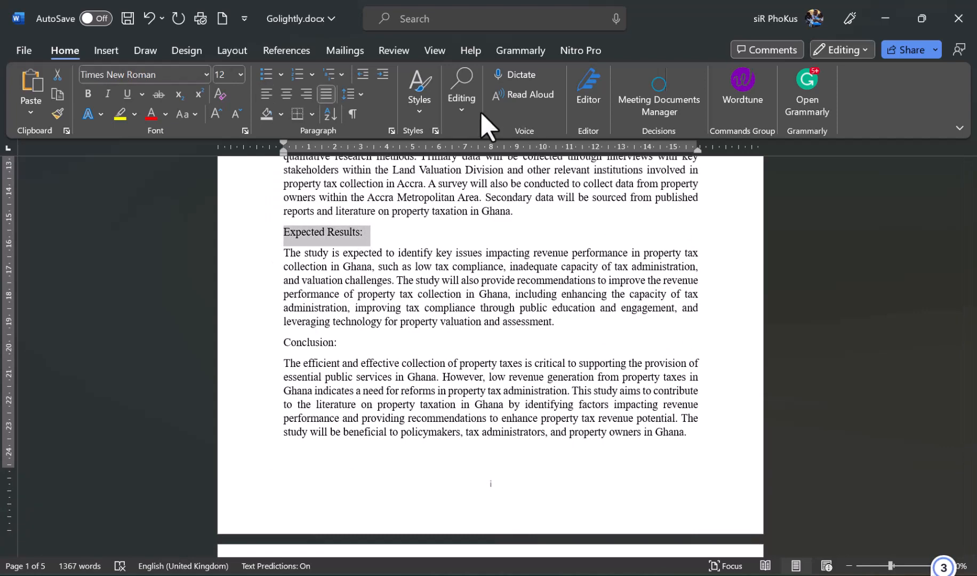
click(414, 115)
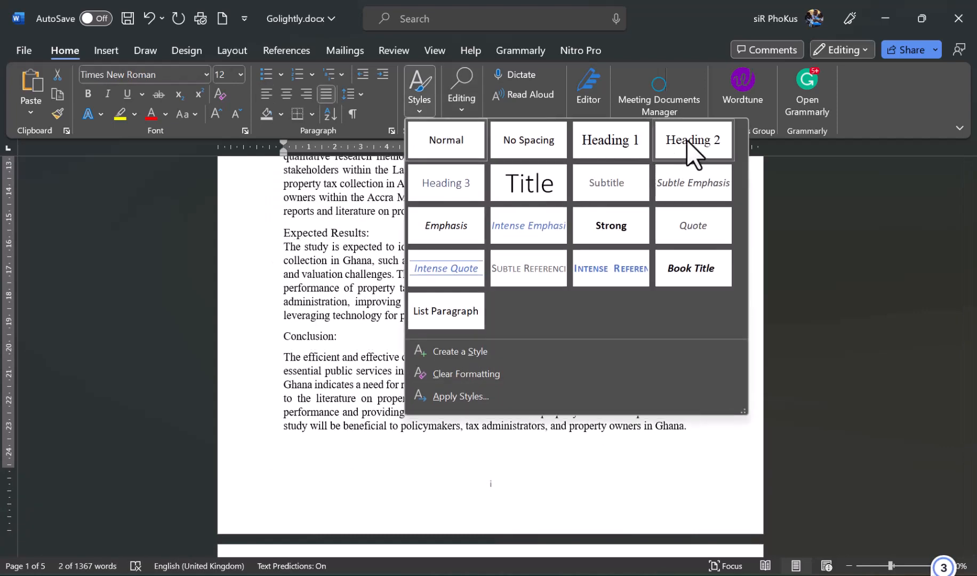
click(687, 140)
scroll(453, 337, down, 2)
scroll(454, 336, up, 1)
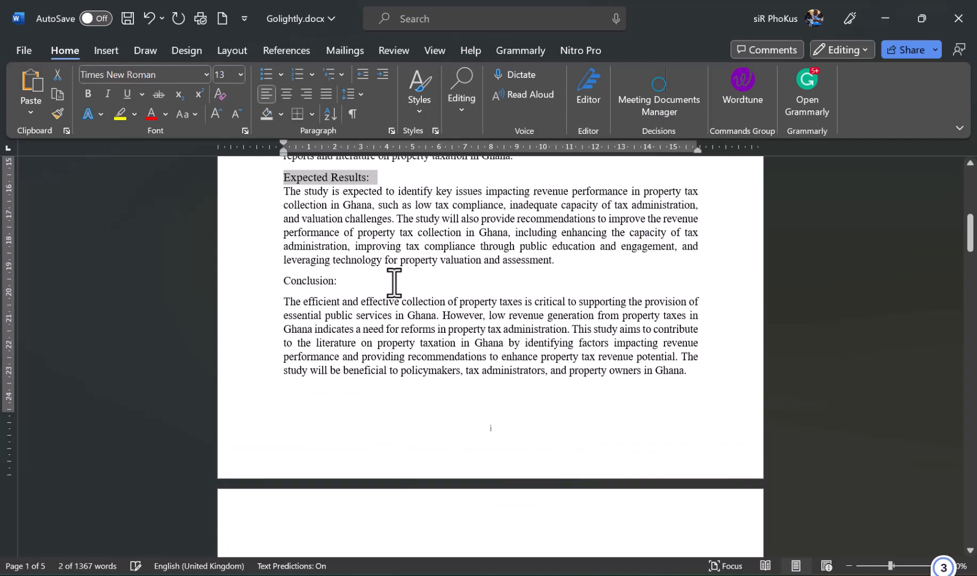
triple_click(312, 281)
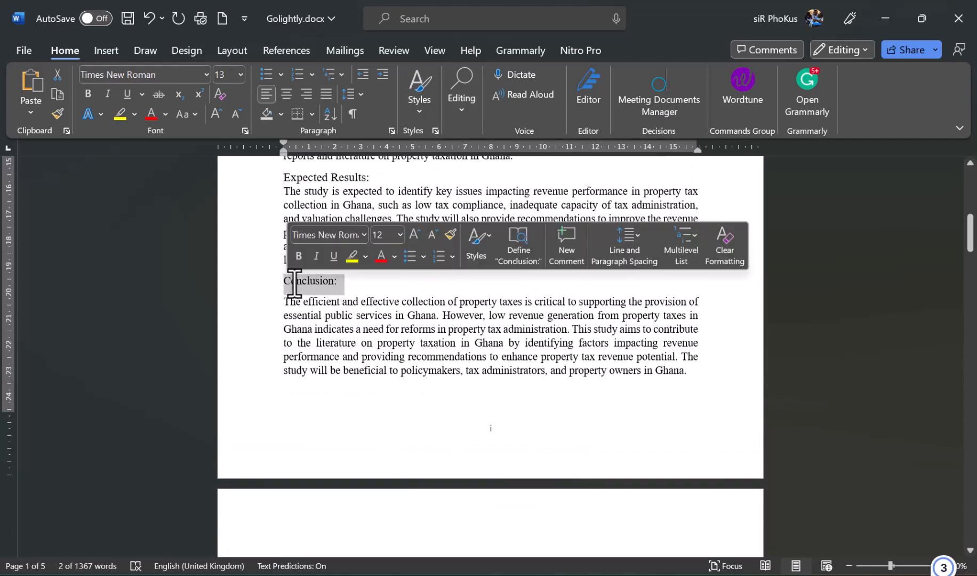
click(421, 112)
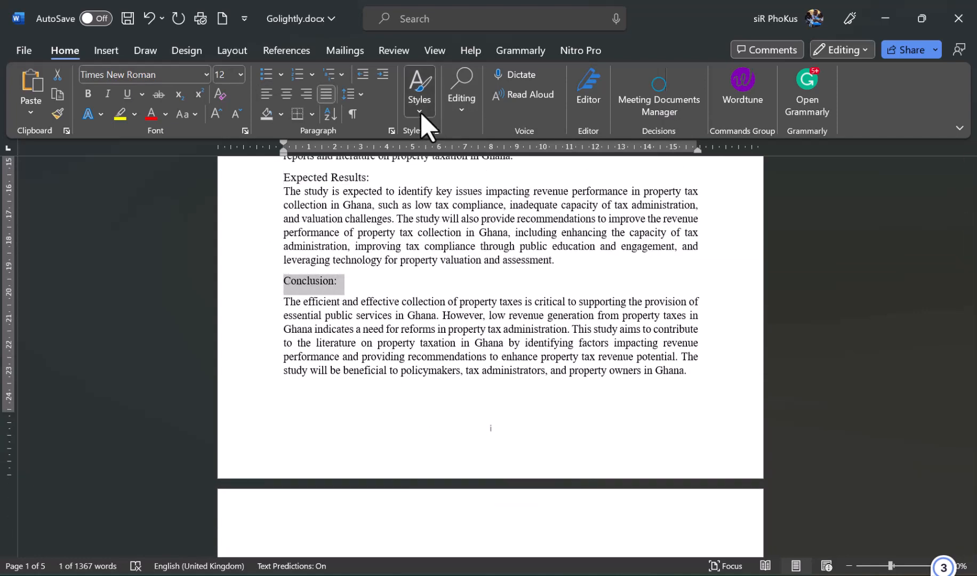
click(679, 142)
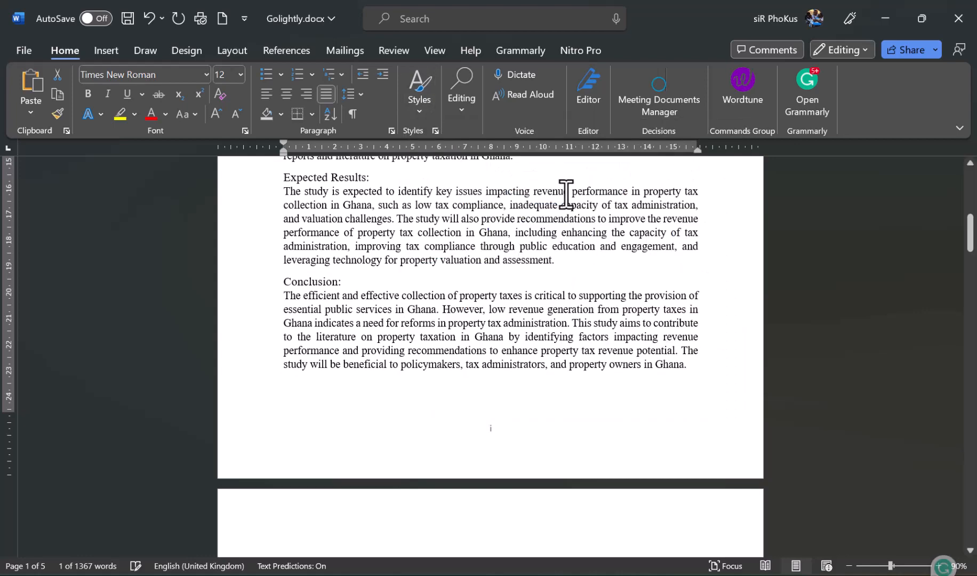
scroll(454, 201, down, 10)
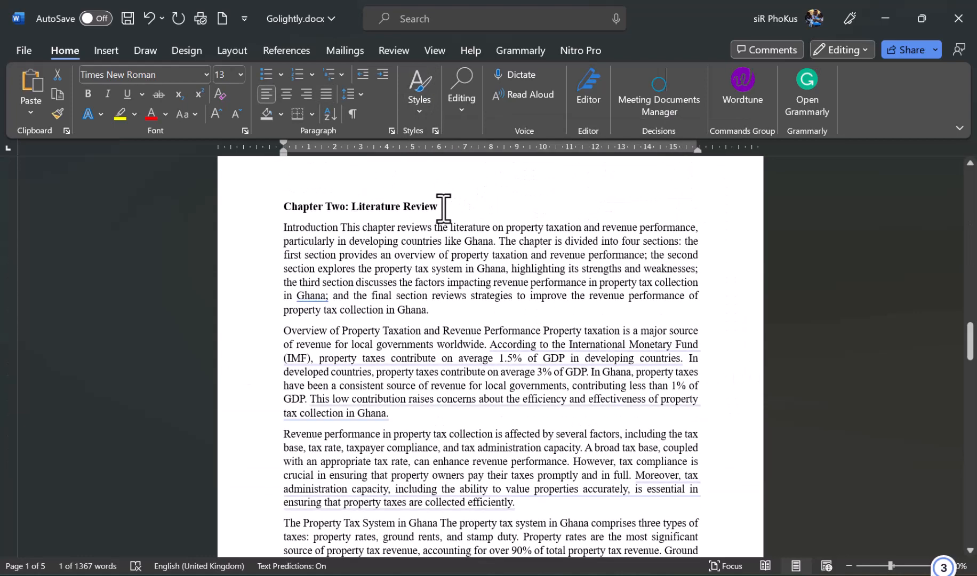
- Make Chapter Two: Literature Review a Heading 1 with an empty line beneath it
drag(442, 207, 297, 207)
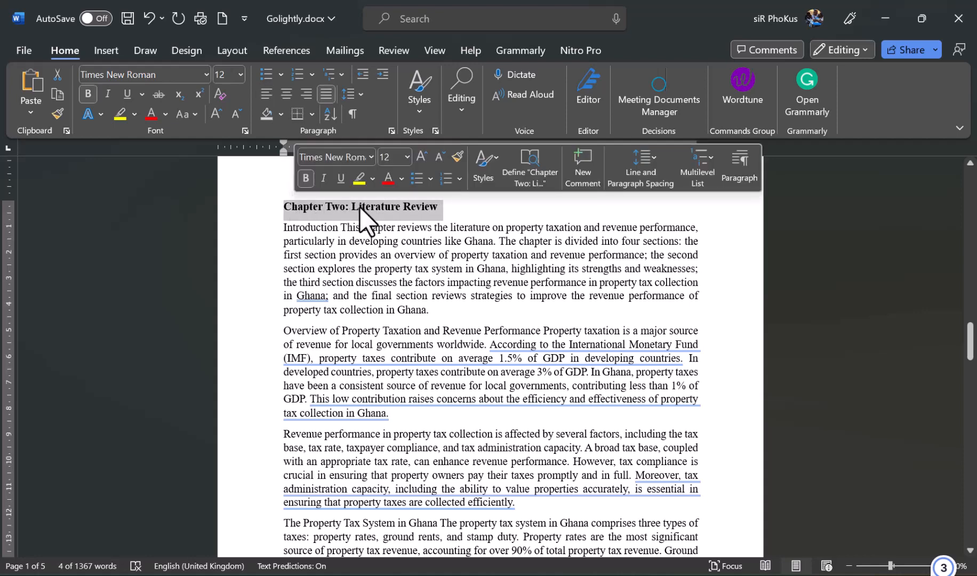
click(428, 102)
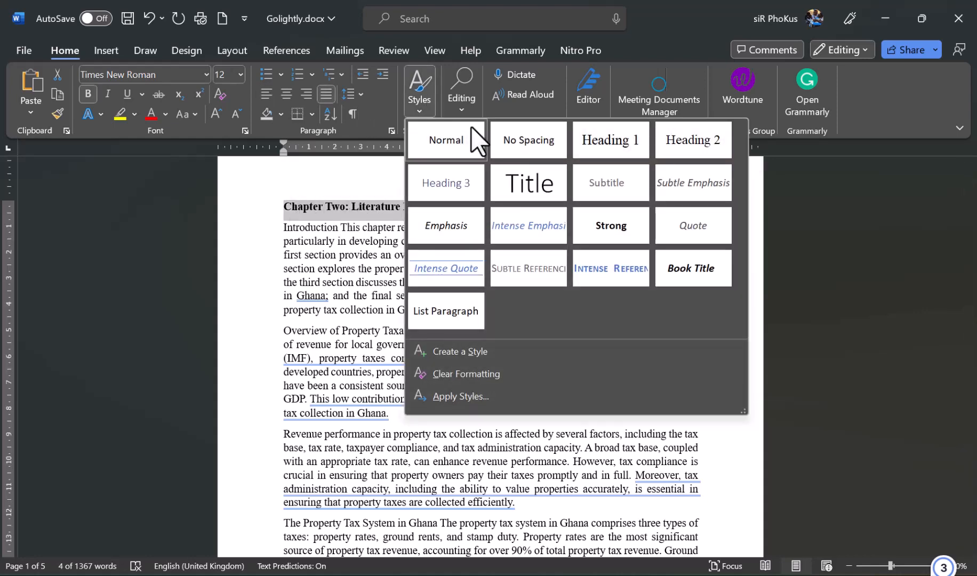
click(602, 152)
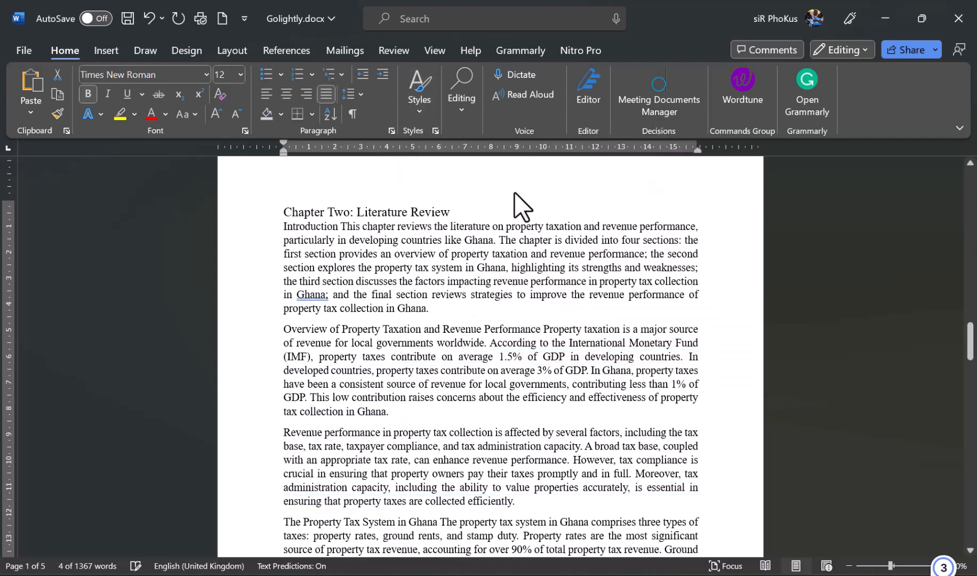
click(484, 208)
key(Return)
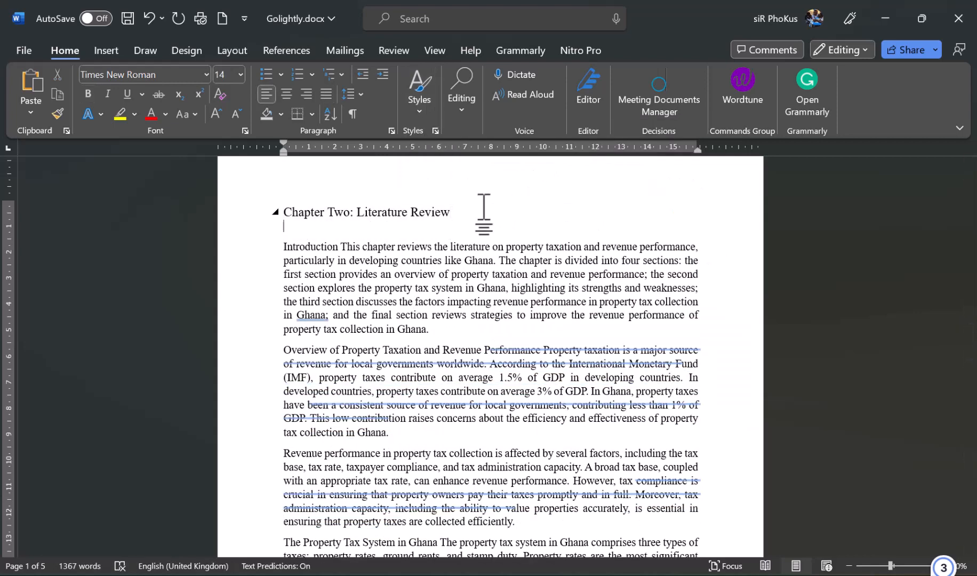
- Scroll down to the blank second page and place the cursor at its top
scroll(481, 256, down, 5)
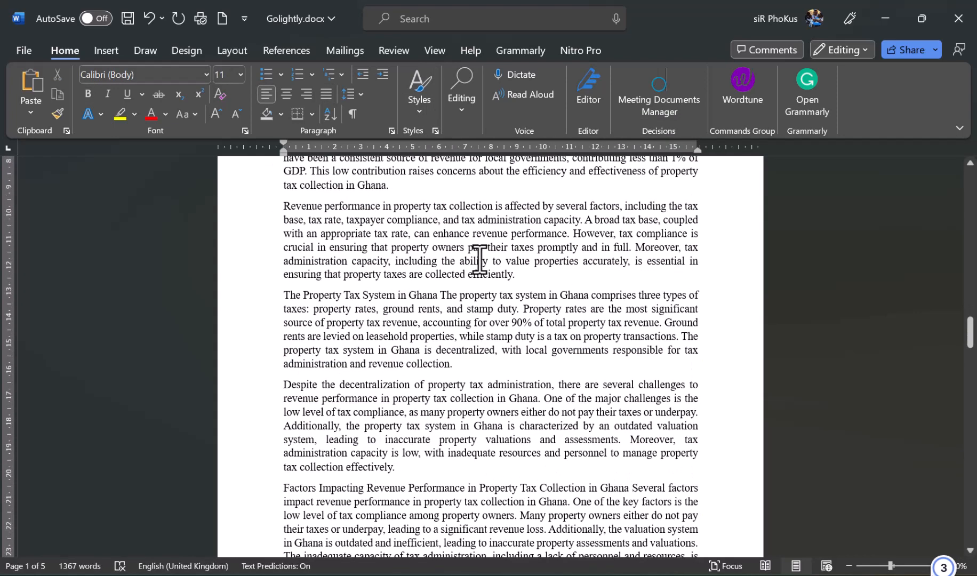
scroll(480, 260, up, 1)
scroll(480, 260, down, 4)
scroll(479, 260, down, 8)
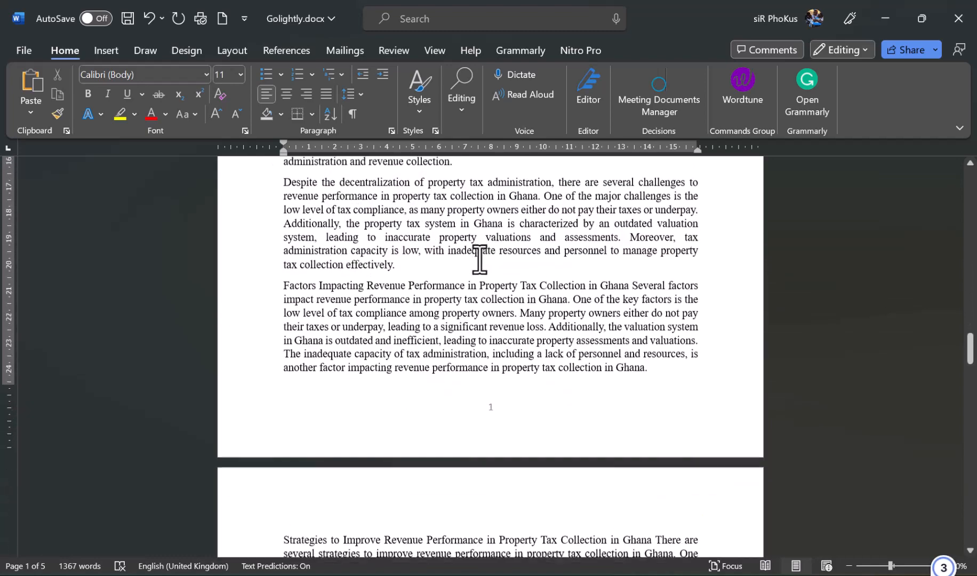
scroll(479, 260, down, 5)
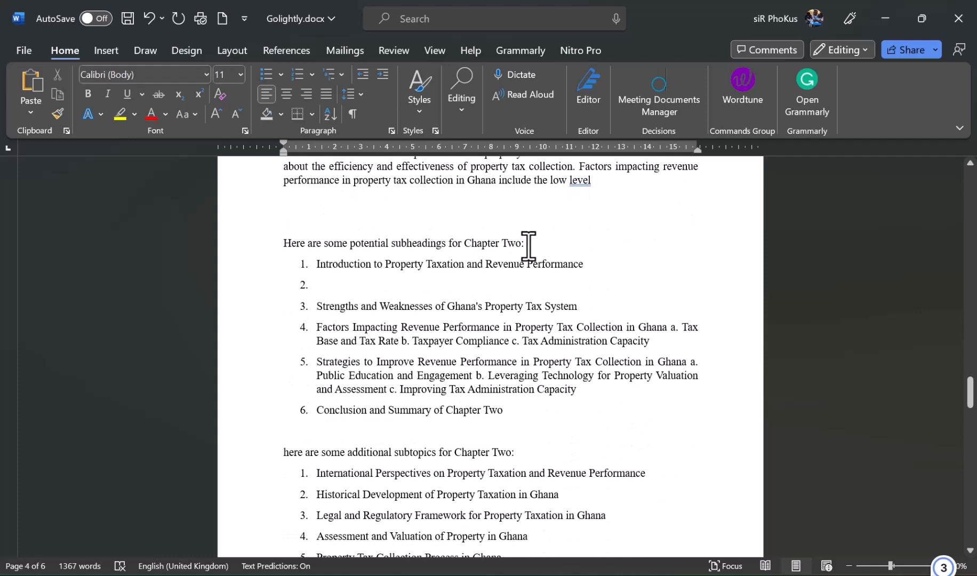
scroll(529, 246, down, 5)
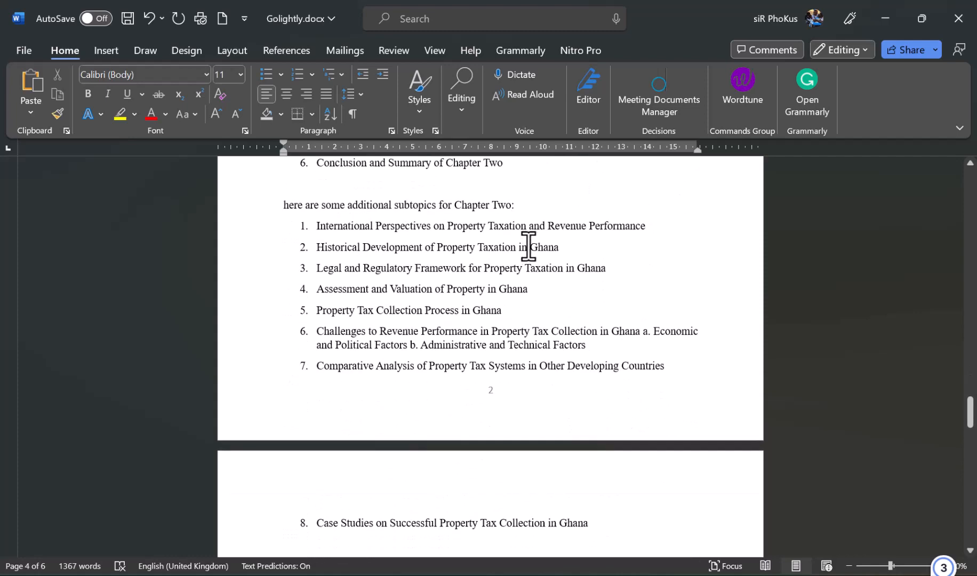
scroll(529, 246, down, 15)
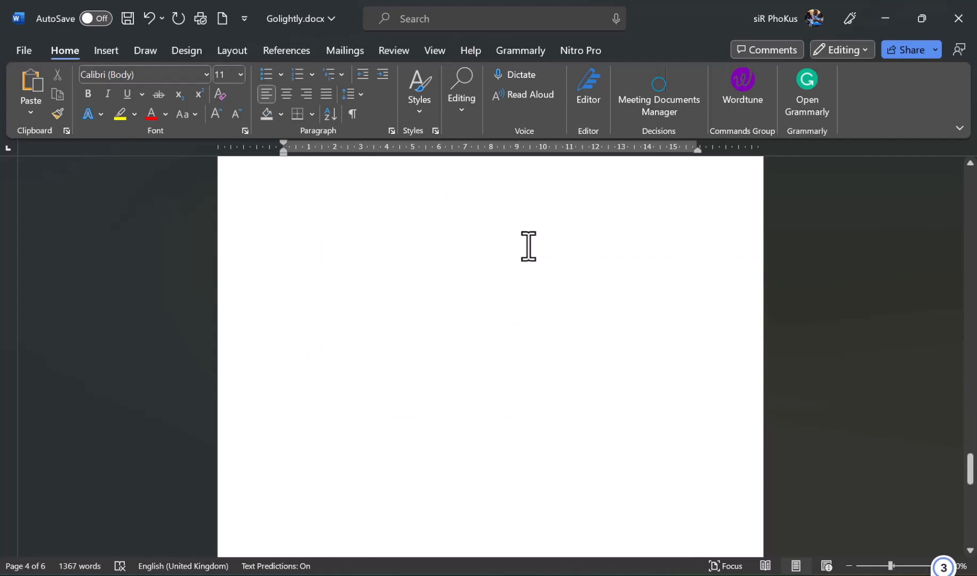
scroll(528, 246, down, 9)
scroll(528, 246, up, 20)
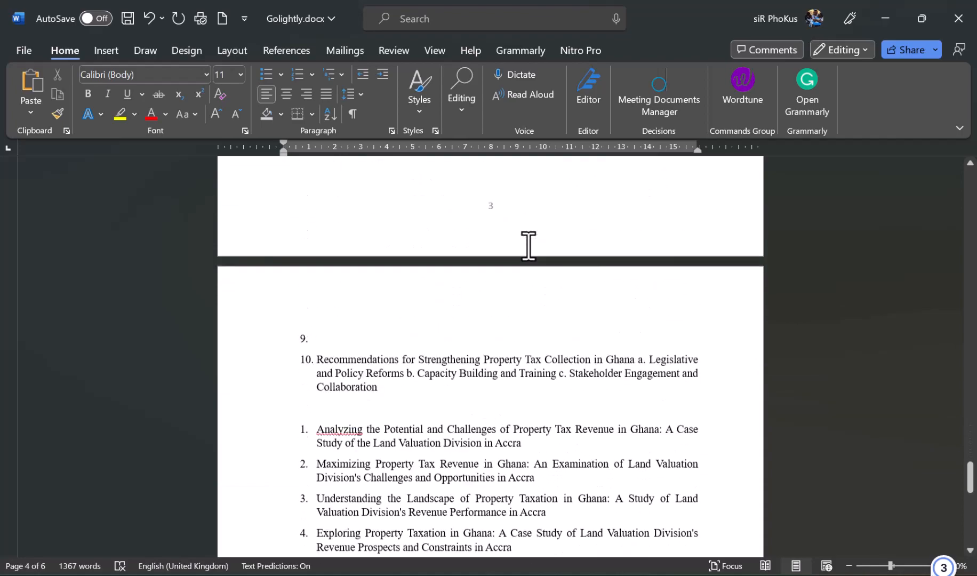
scroll(529, 246, up, 20)
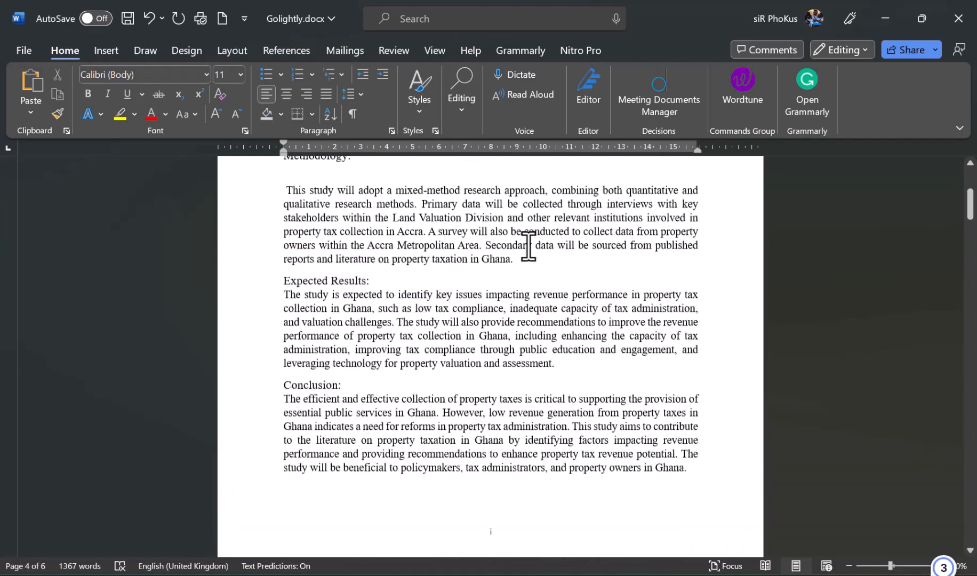
scroll(466, 307, down, 10)
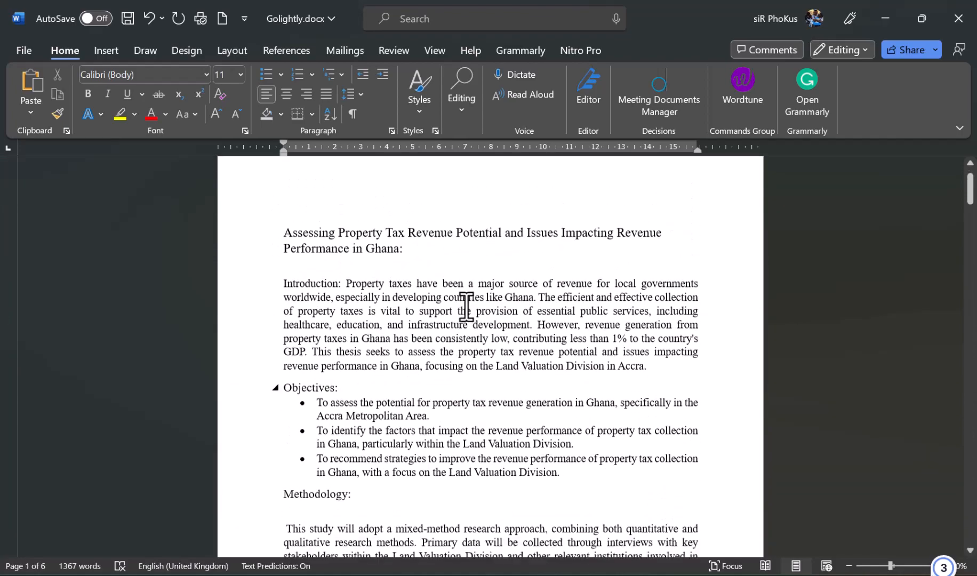
scroll(467, 307, down, 2)
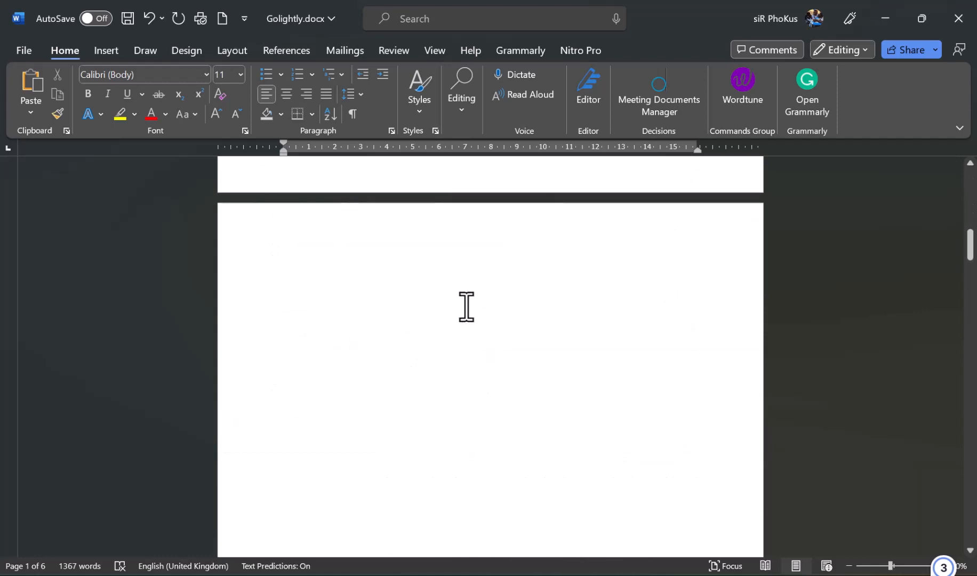
click(467, 307)
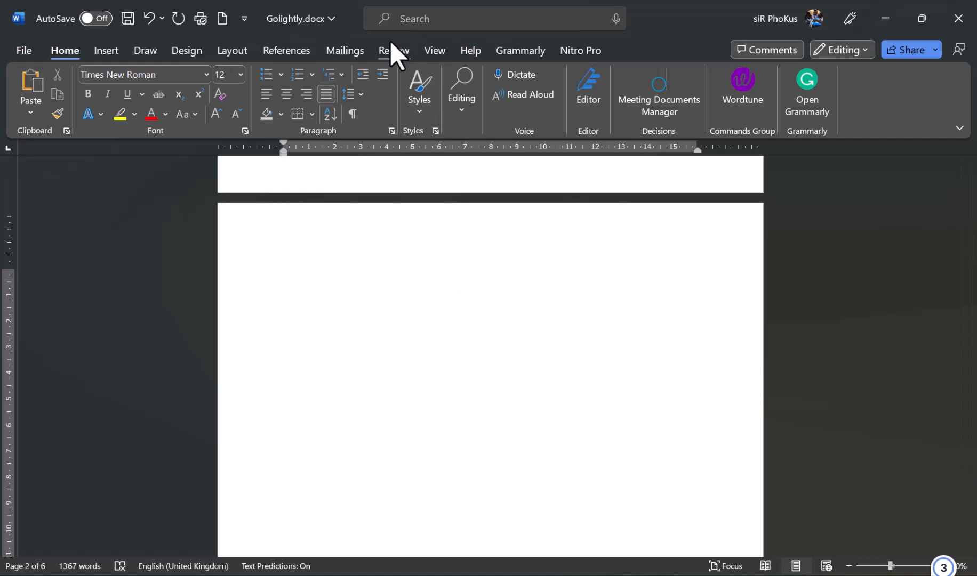
- Insert Automatic Table 1 from References > Table of Contents on page 2
click(289, 50)
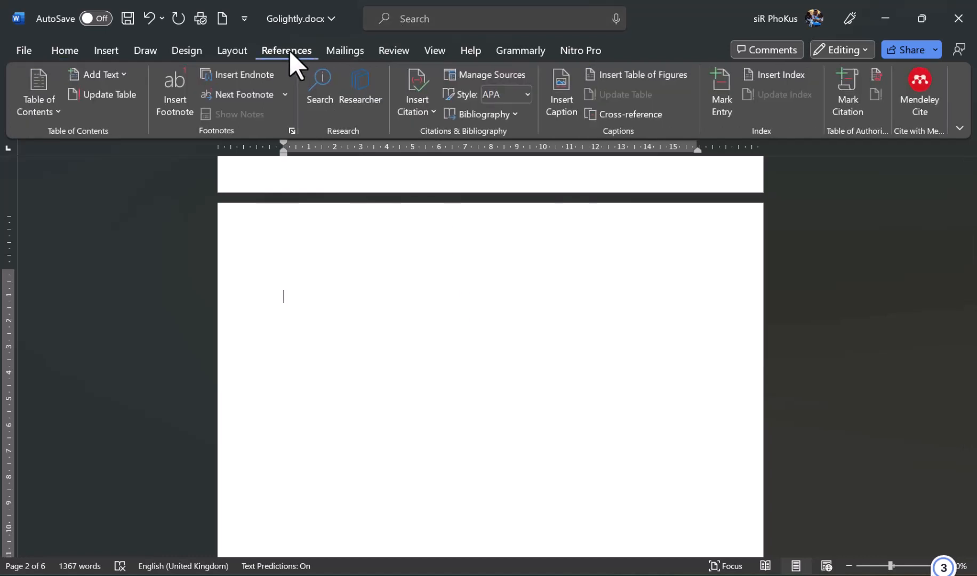
click(60, 112)
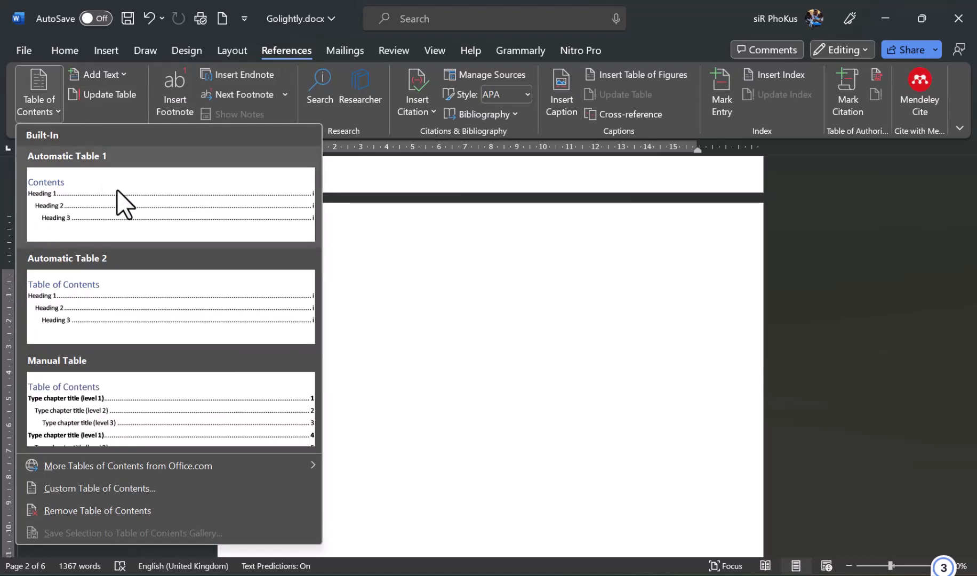
click(85, 190)
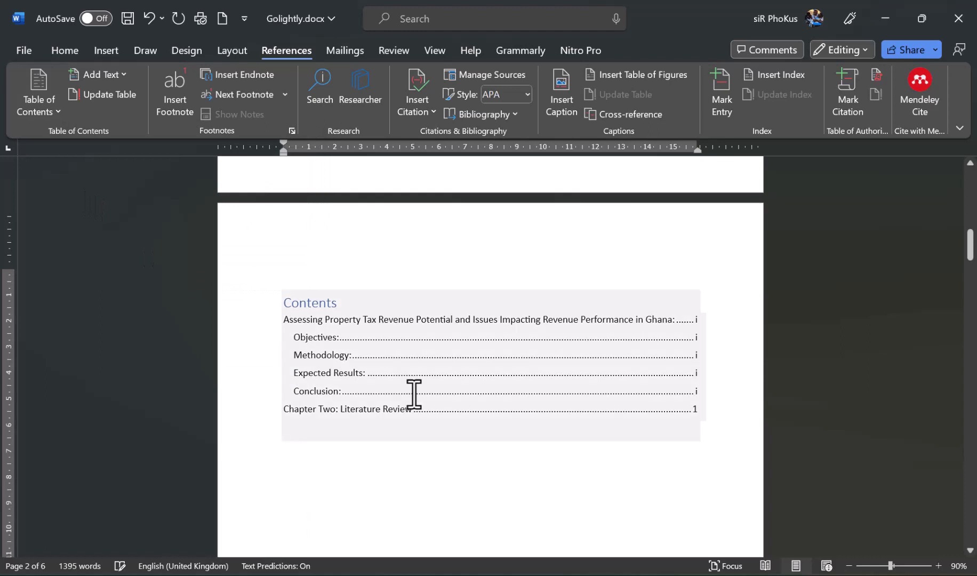
click(441, 481)
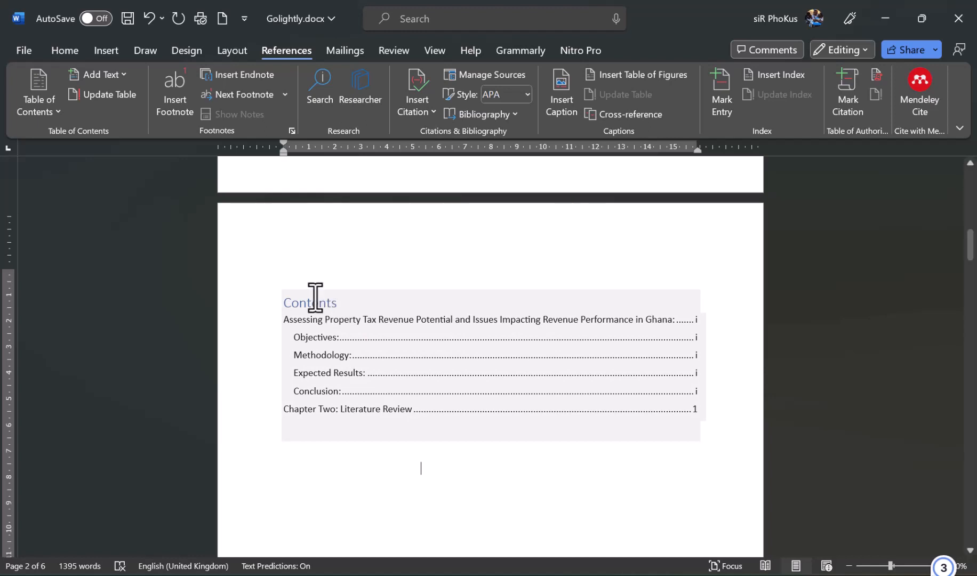
- Right-click the contents table and choose Update Field to bring up the Update Table of Contents dialog
right_click(306, 301)
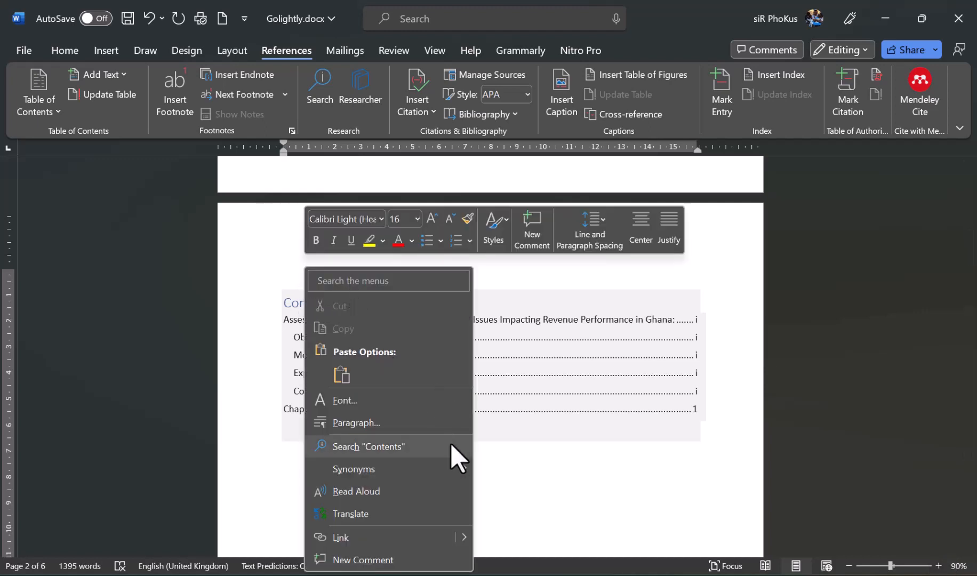
click(512, 392)
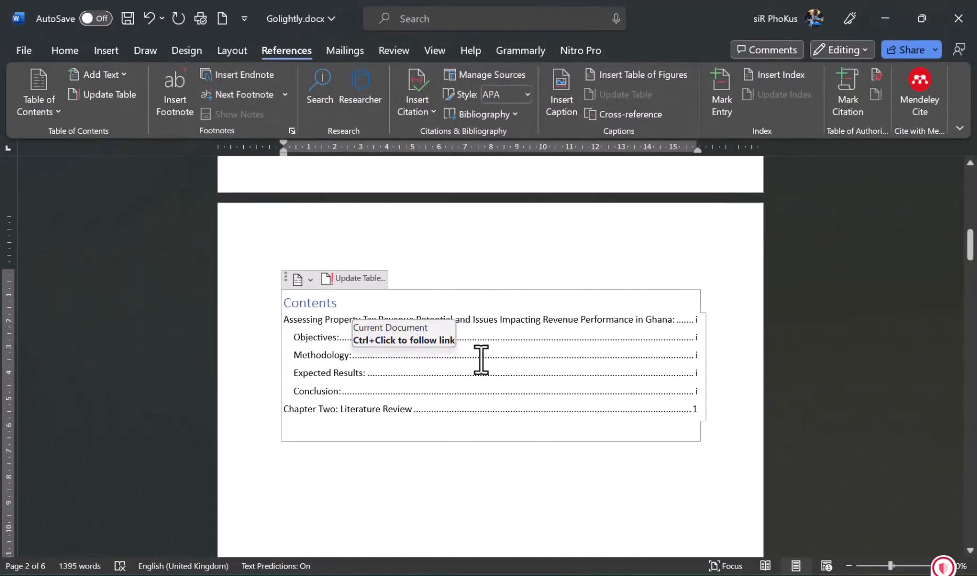
right_click(480, 357)
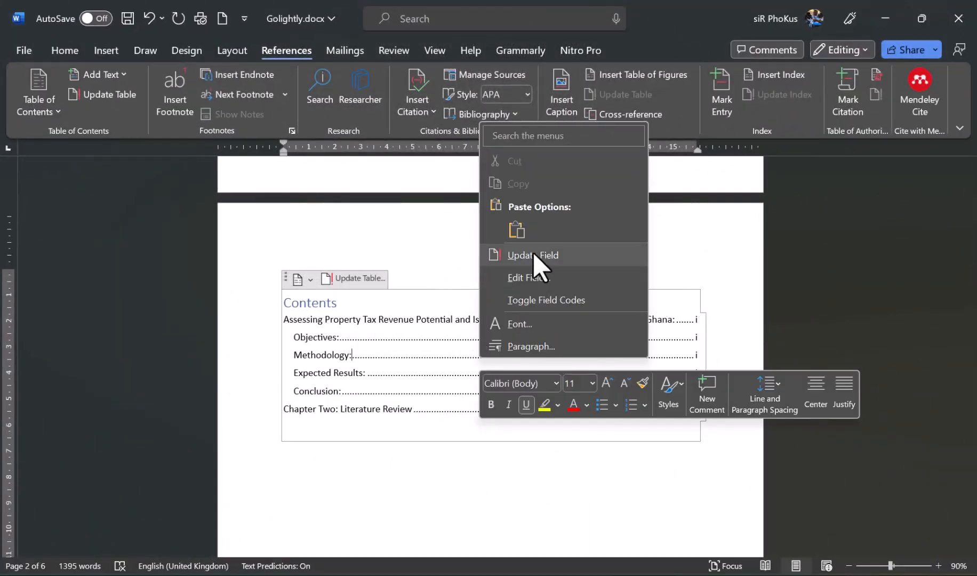
click(305, 278)
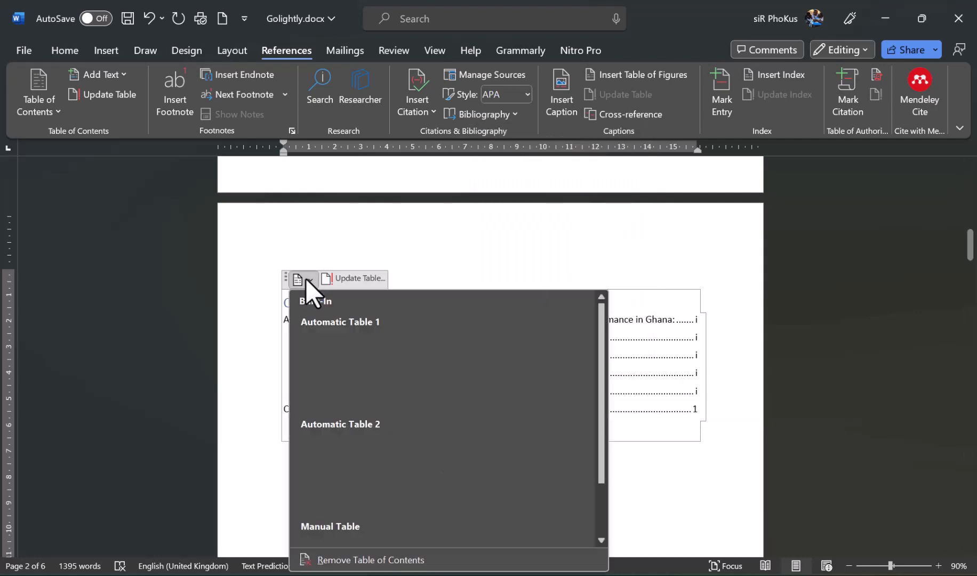
click(372, 273)
- Rebuild the page-2 Contents table using Update entire table and confirm
click(373, 278)
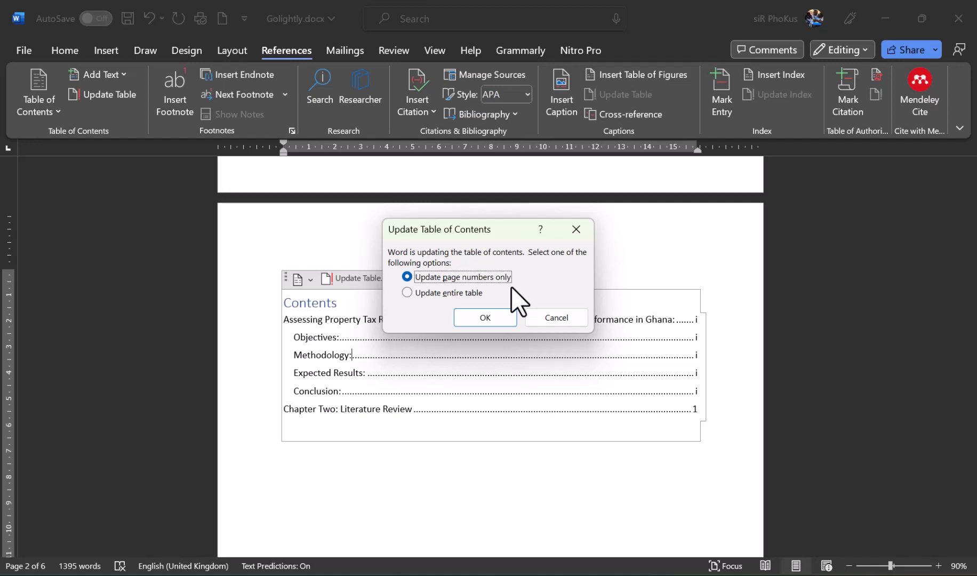
click(448, 292)
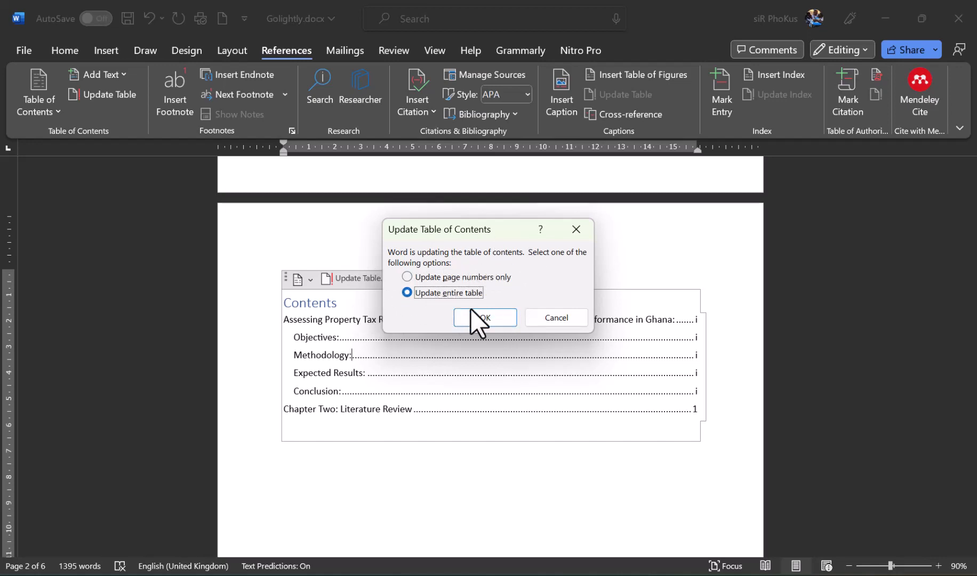
click(476, 323)
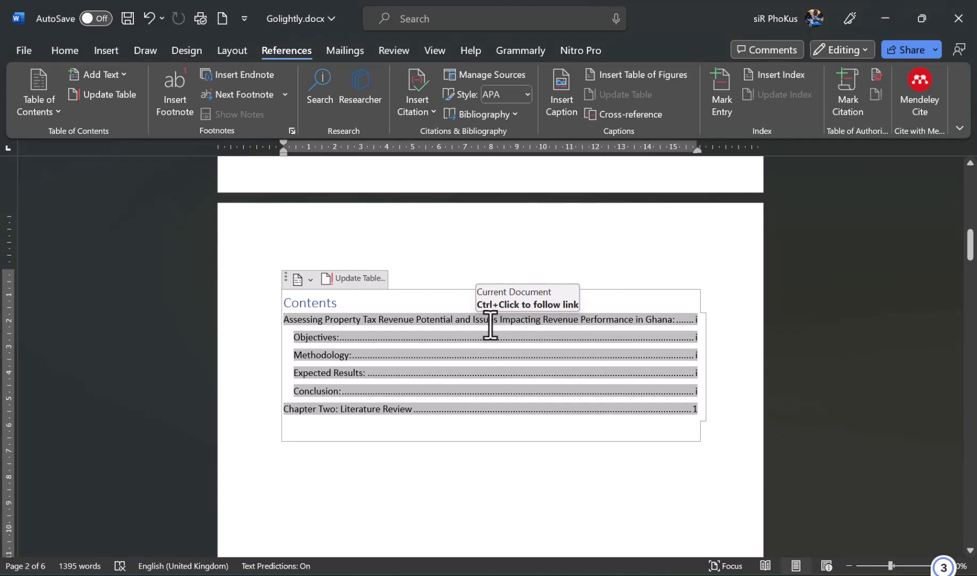
click(602, 225)
scroll(601, 225, up, 3)
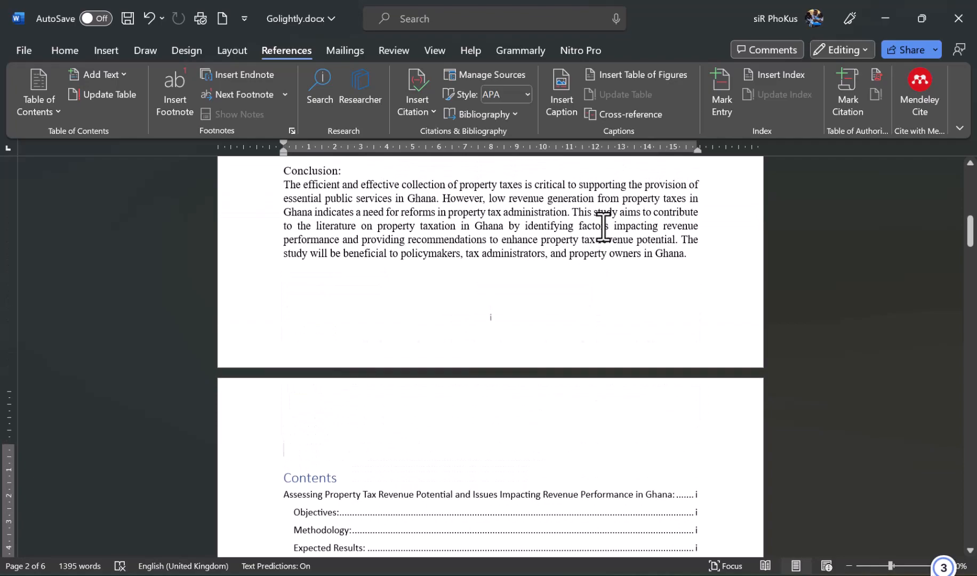
scroll(603, 227, up, 10)
scroll(603, 227, down, 7)
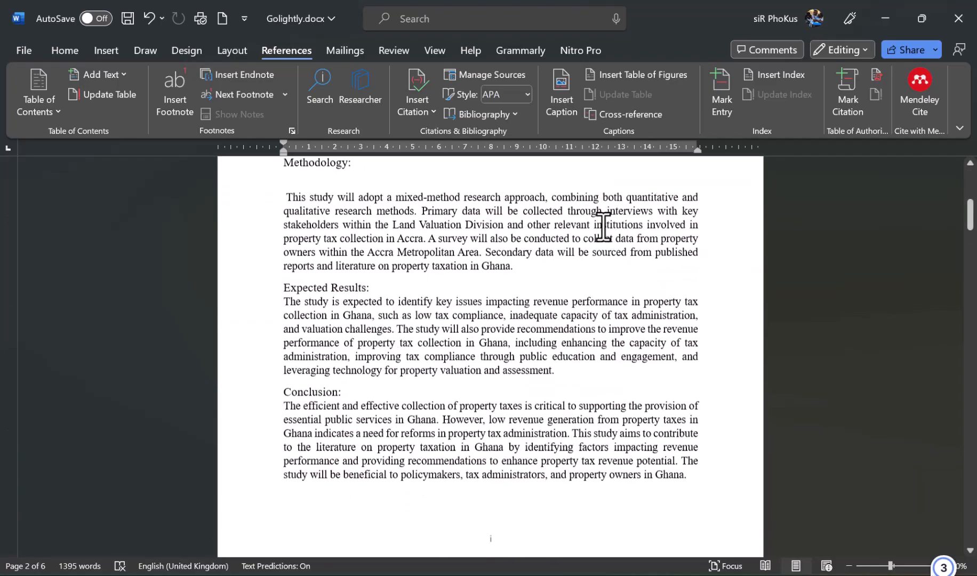
scroll(603, 226, down, 15)
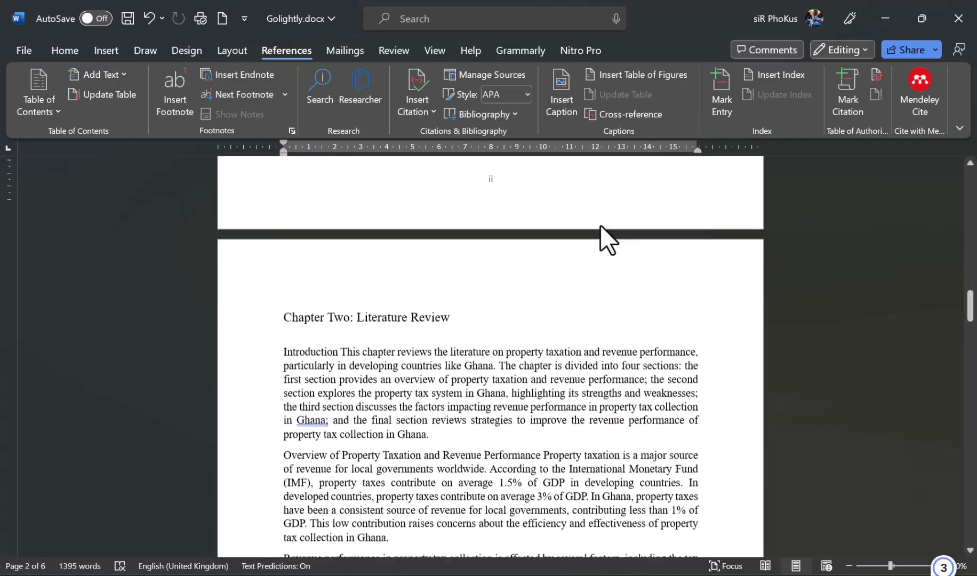
scroll(602, 225, down, 2)
scroll(604, 226, up, 6)
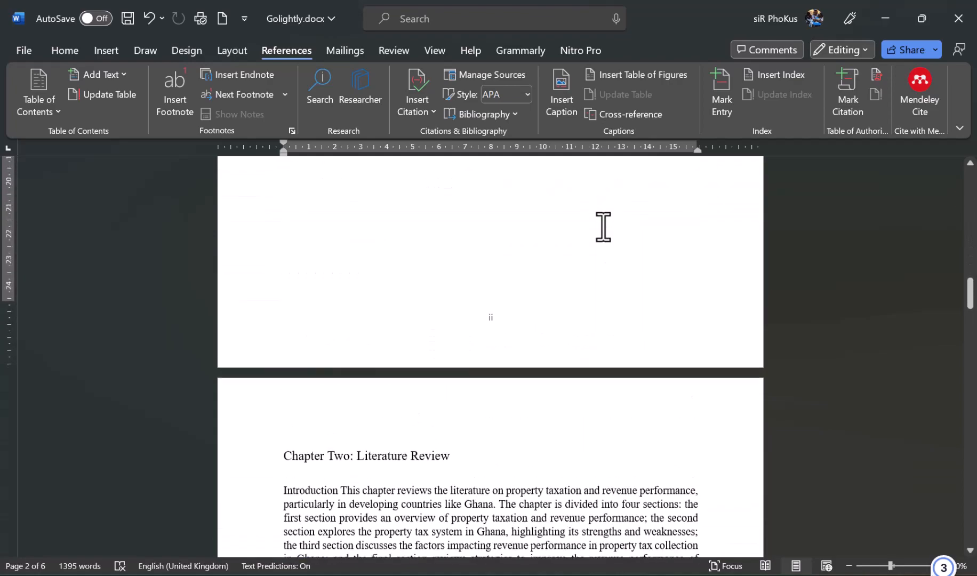
scroll(604, 227, down, 10)
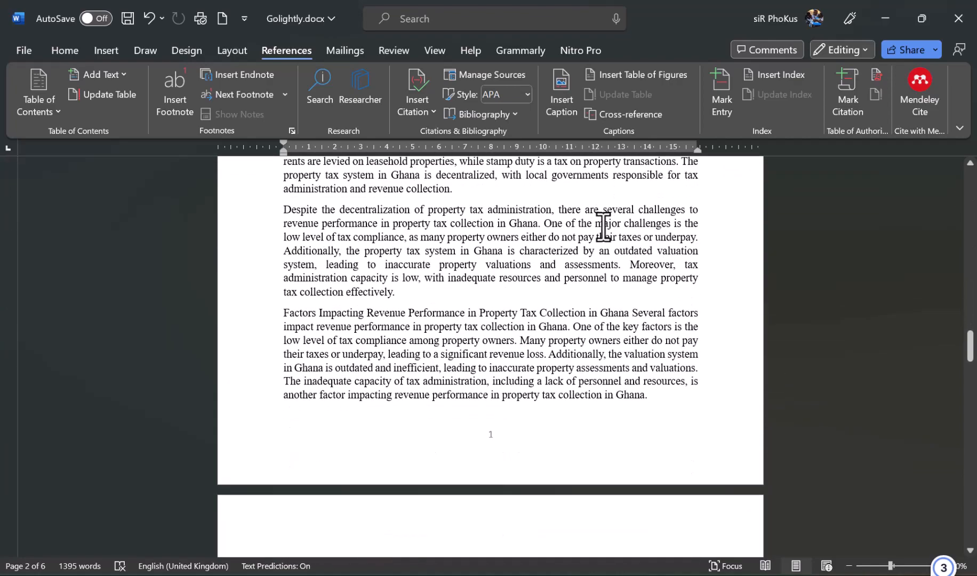
scroll(603, 226, down, 10)
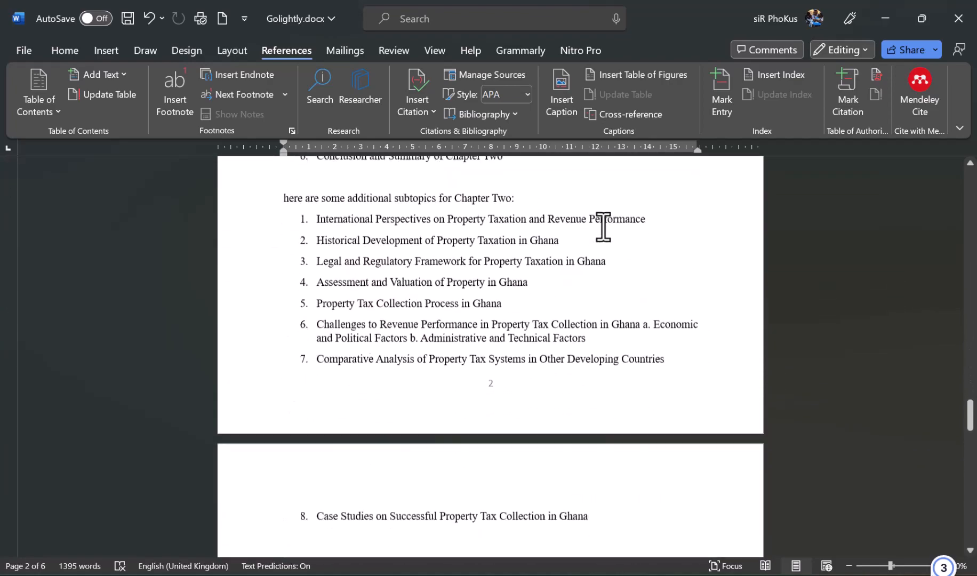
scroll(603, 227, down, 8)
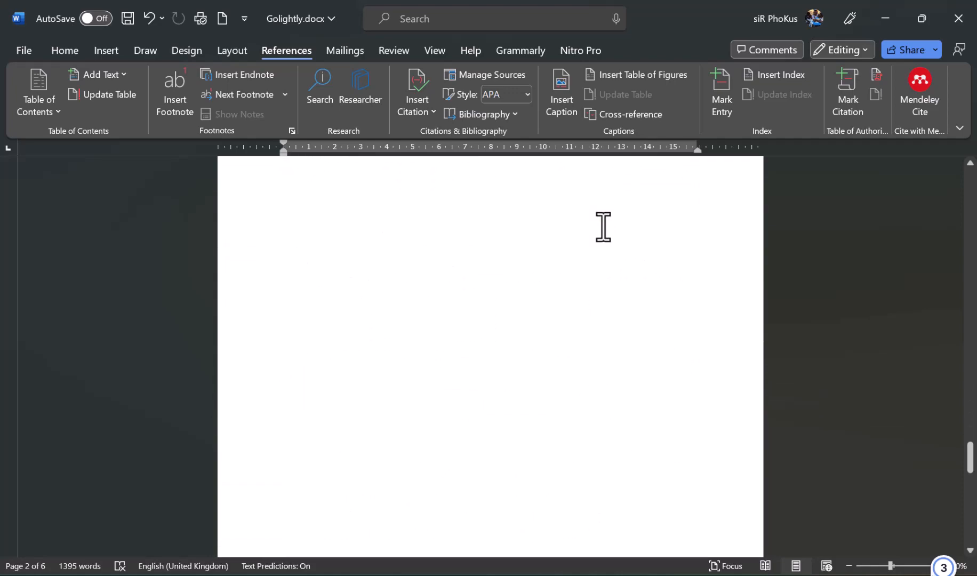
scroll(604, 227, up, 10)
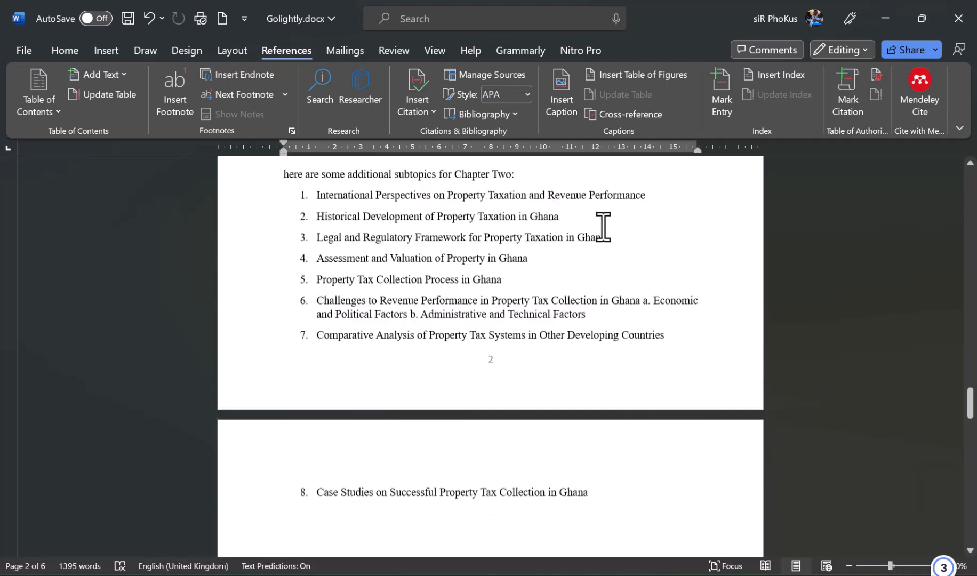
scroll(603, 227, up, 10)
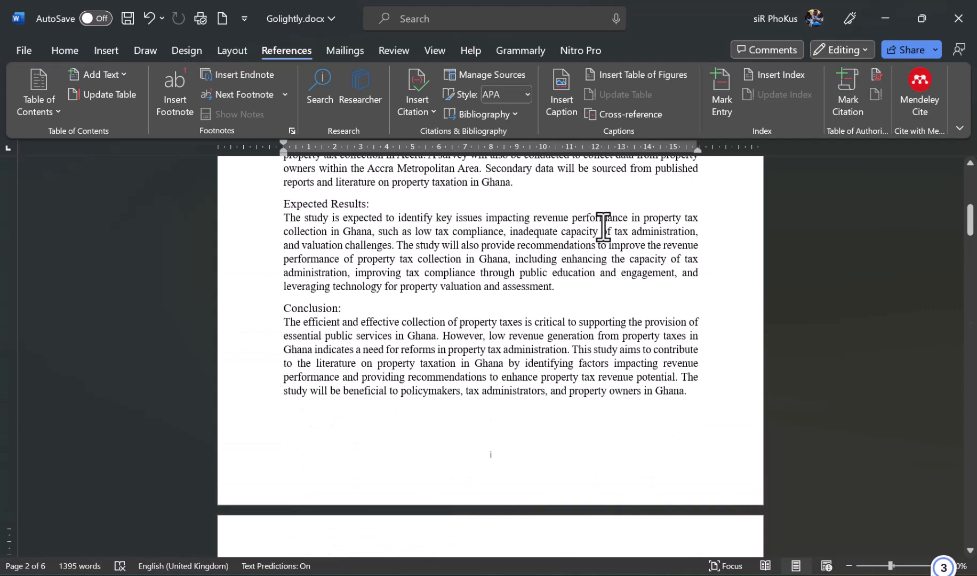
scroll(604, 227, up, 10)
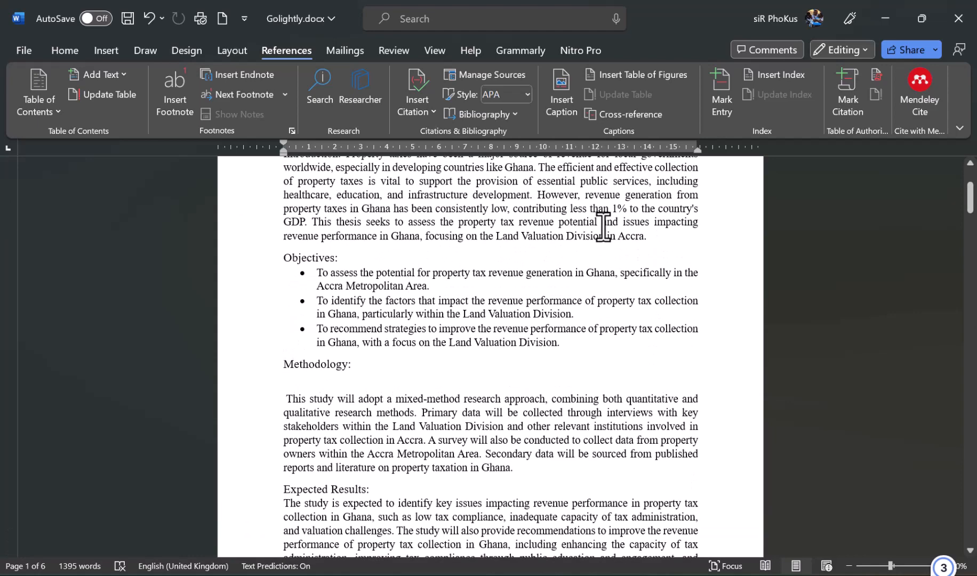